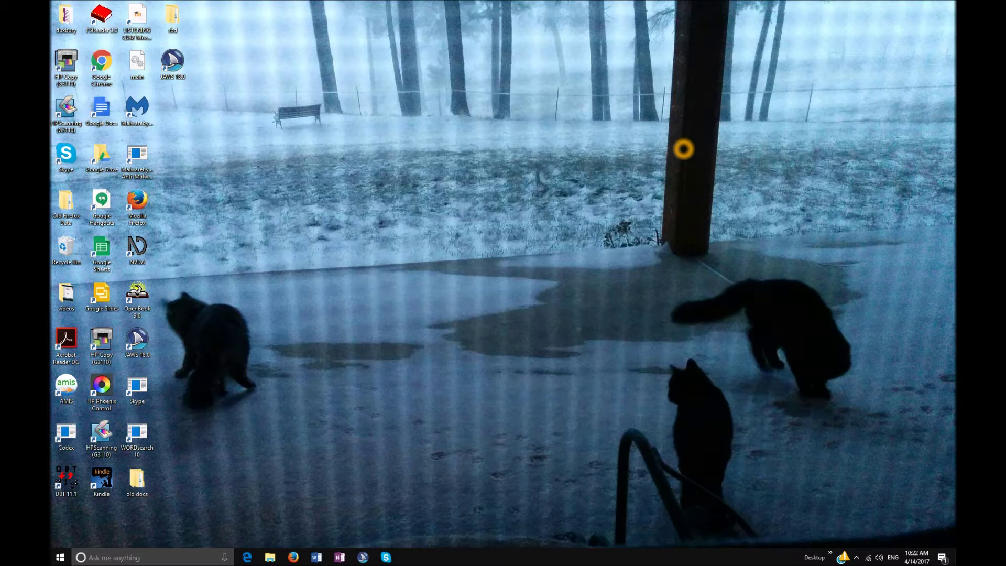
# Switch to the Firefox window showing the shared student folder on OneDrive and move focus into the page
pyautogui.hotkey('alt', 'Tab')
pyautogui.hotkey('alt', 'Tab')
pyautogui.hotkey('alt', 'Tab')
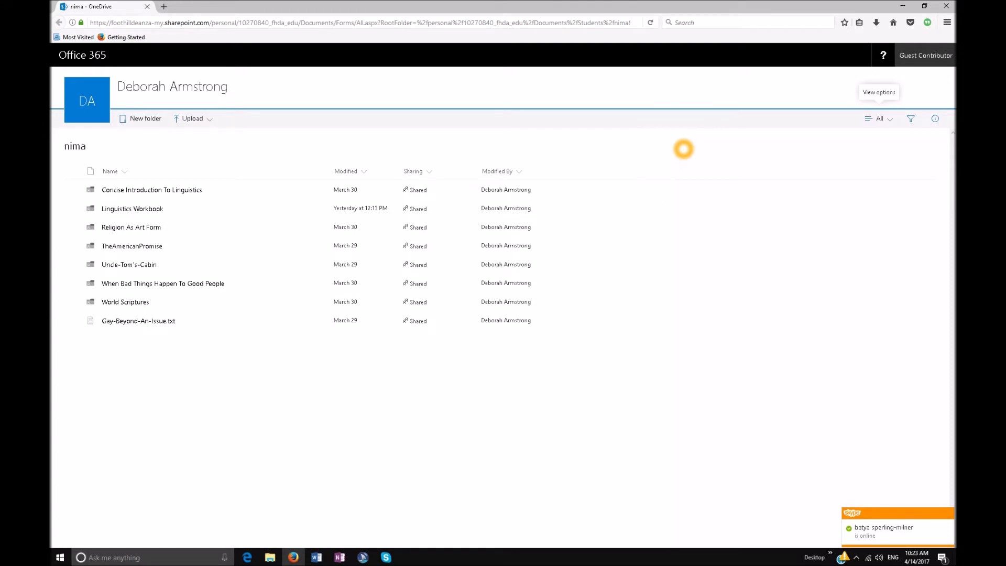
pyautogui.press('Tab')
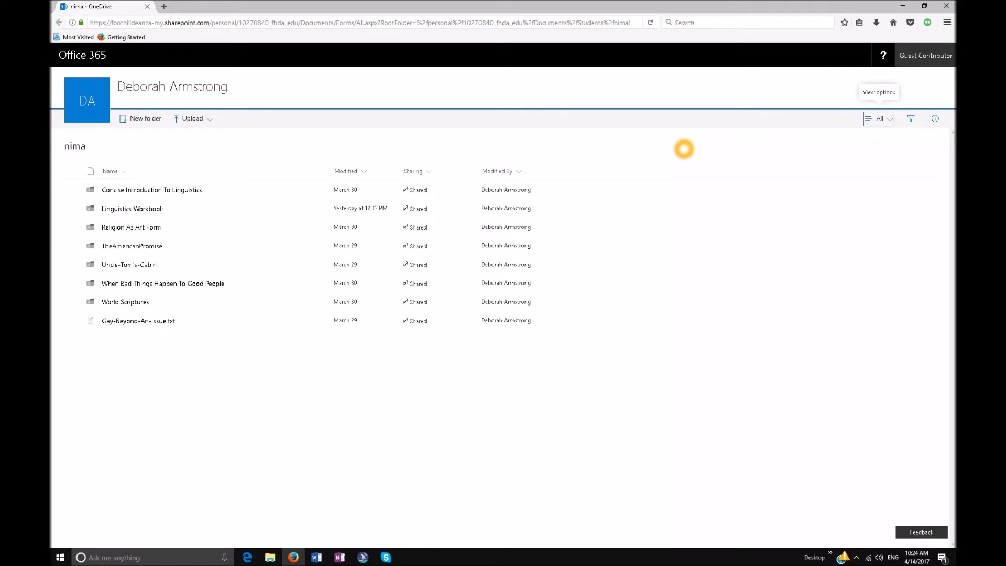
# Review the OneDrive page's form fields, headings and links using the JAWS element lists
pyautogui.press('Insert+F5')
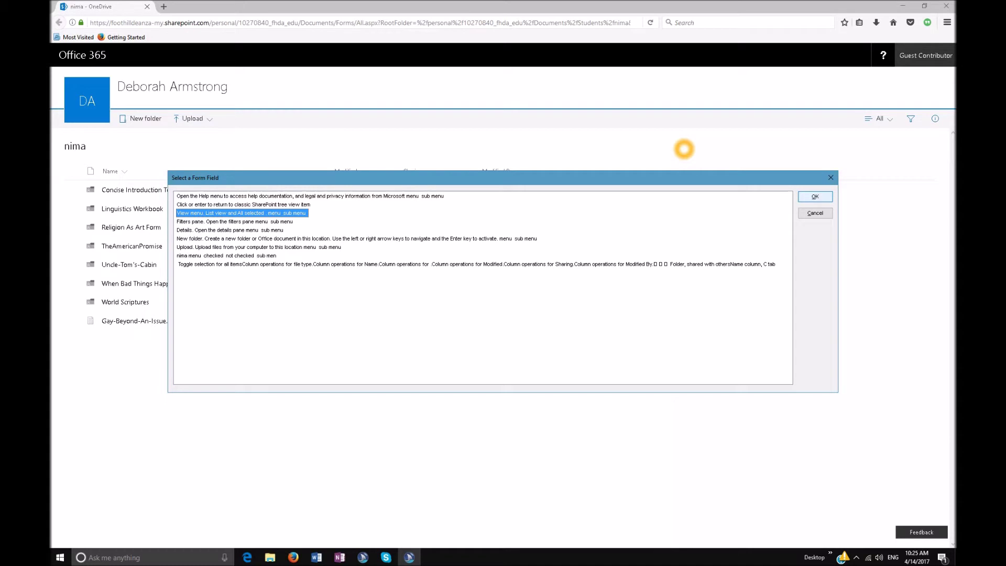
pyautogui.press('Return')
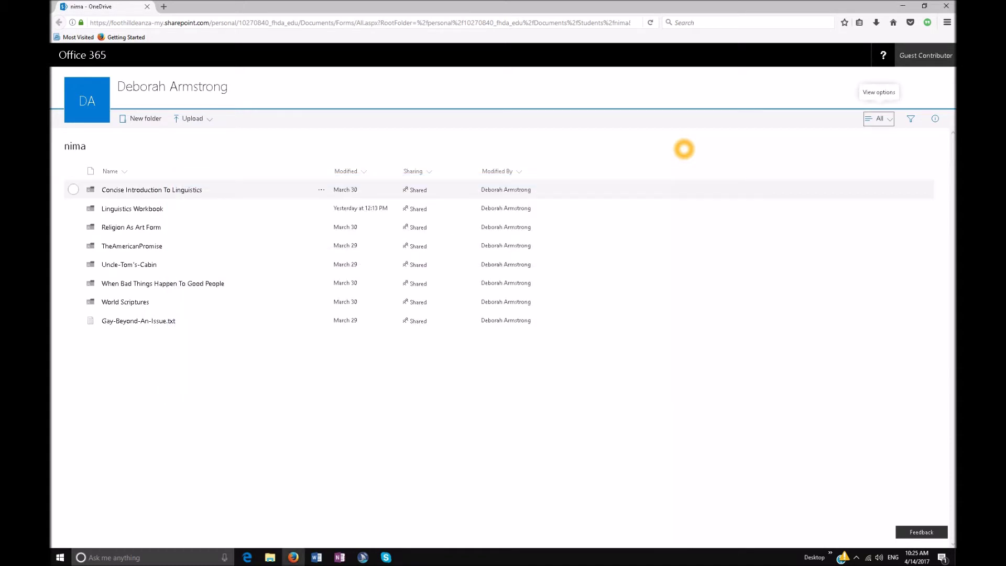
pyautogui.press('Insert+F6')
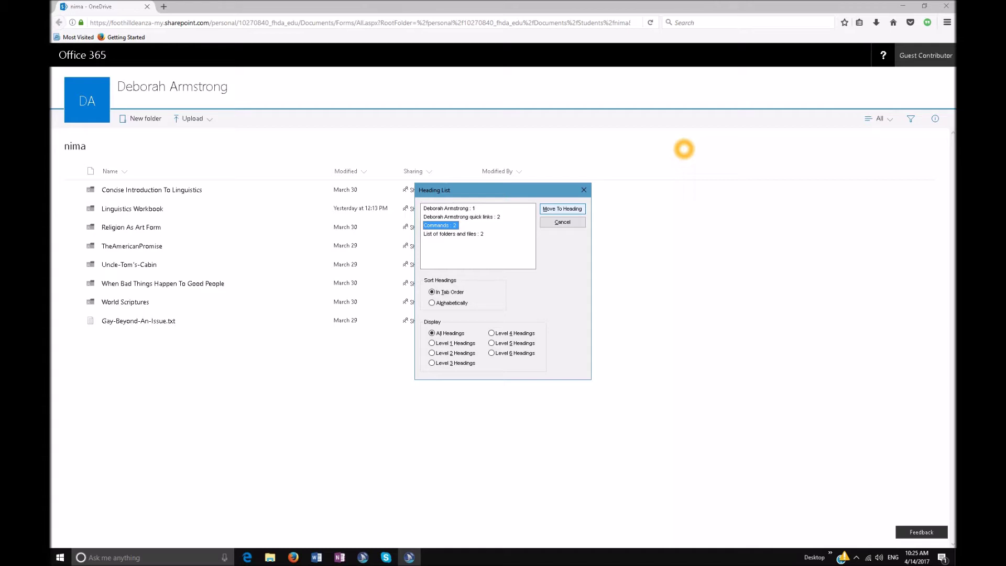
pyautogui.press('Return')
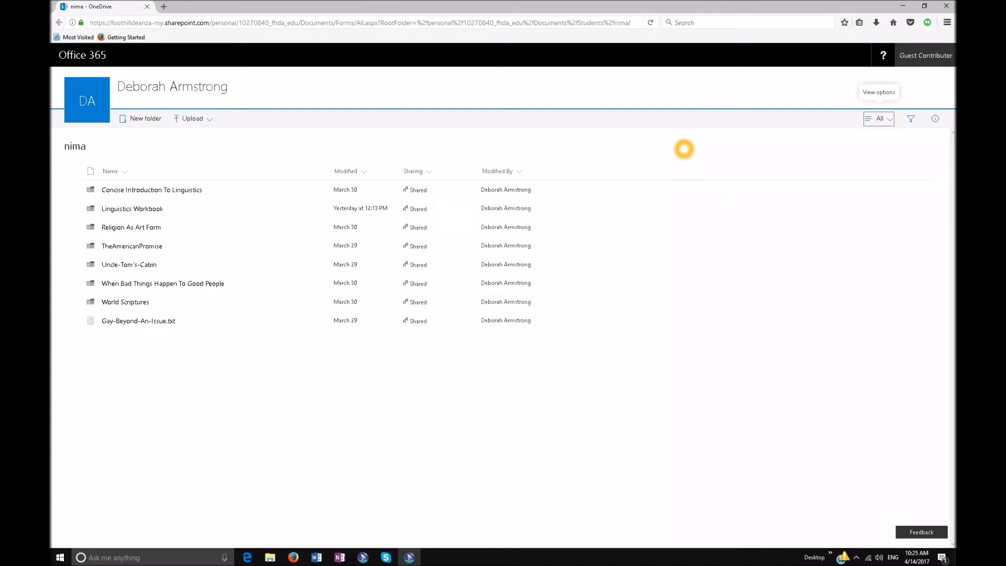
pyautogui.press('Insert+F7')
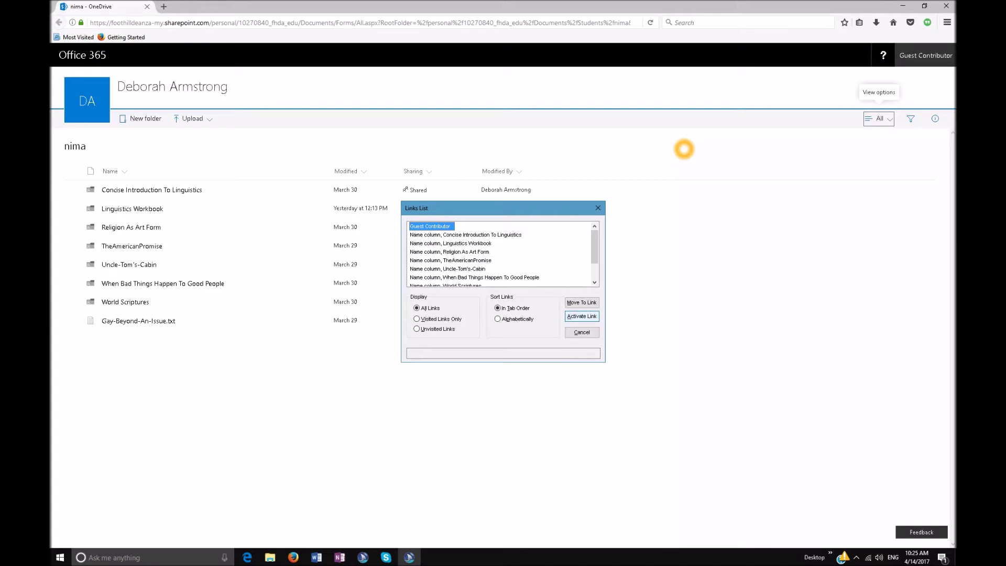
pyautogui.press('Down')
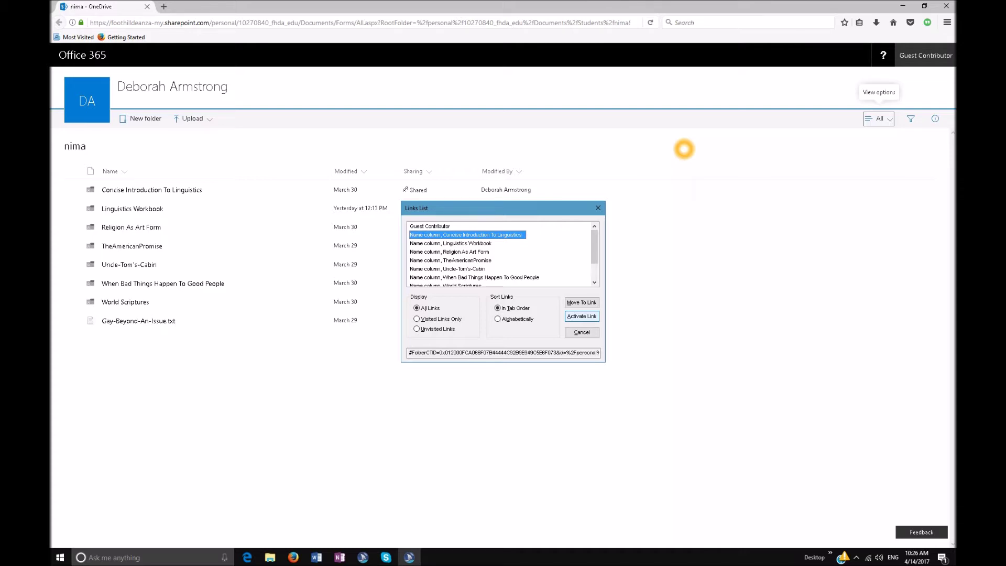
pyautogui.press('Escape')
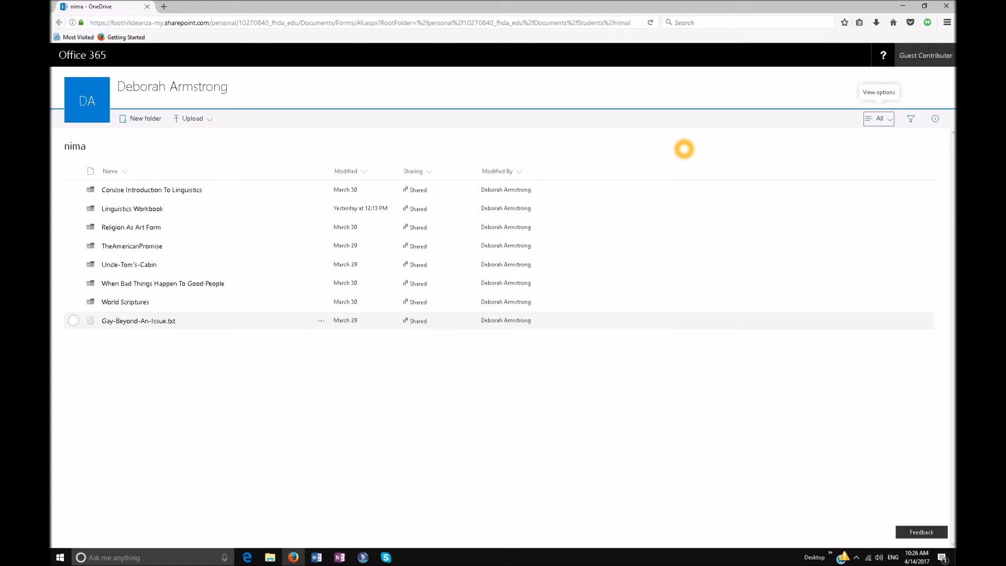
# Move focus to the shared file list and open the Concise Introduction To Linguistics folder
pyautogui.press('Insert+F5')
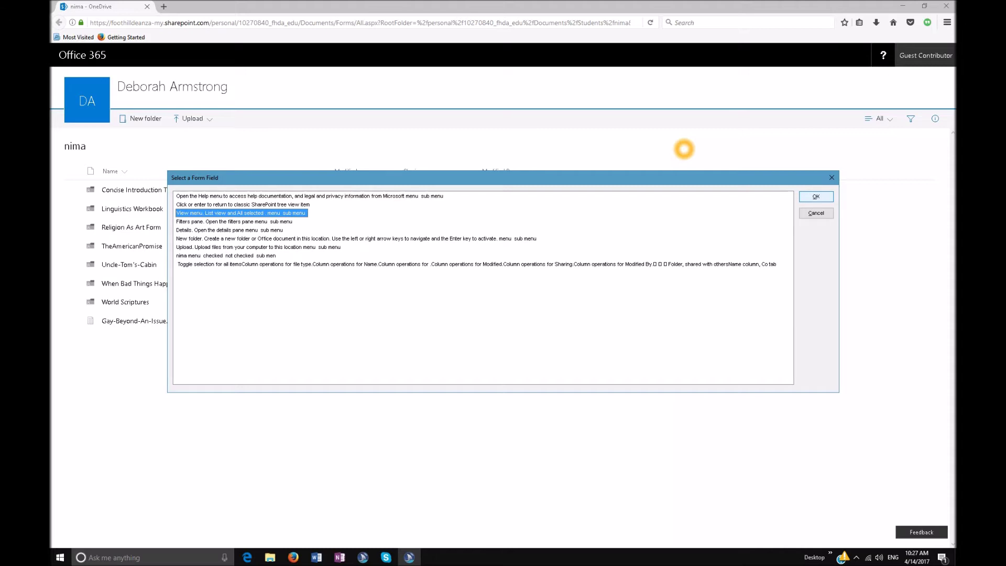
pyautogui.press('Return')
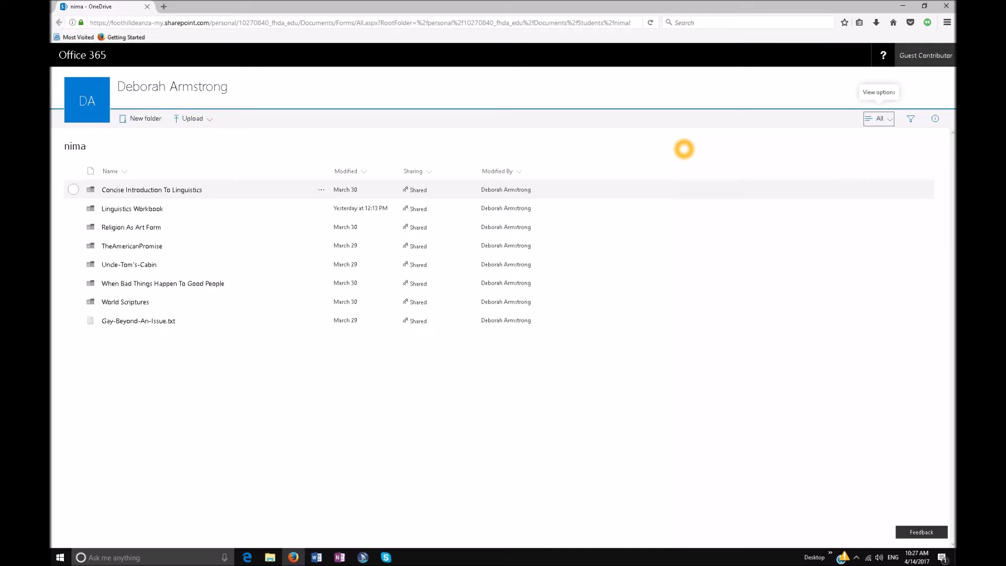
pyautogui.press('Tab')
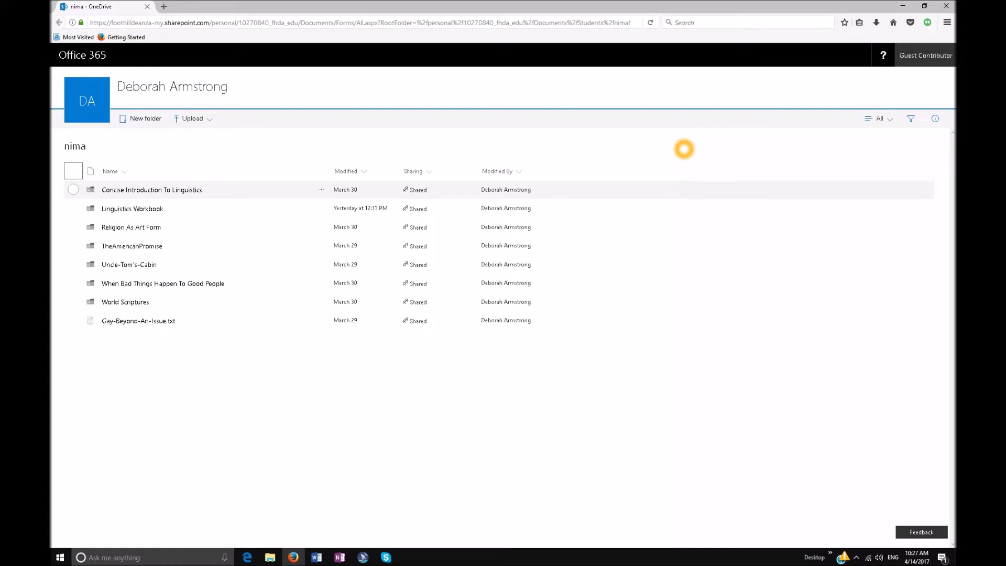
pyautogui.press('space')
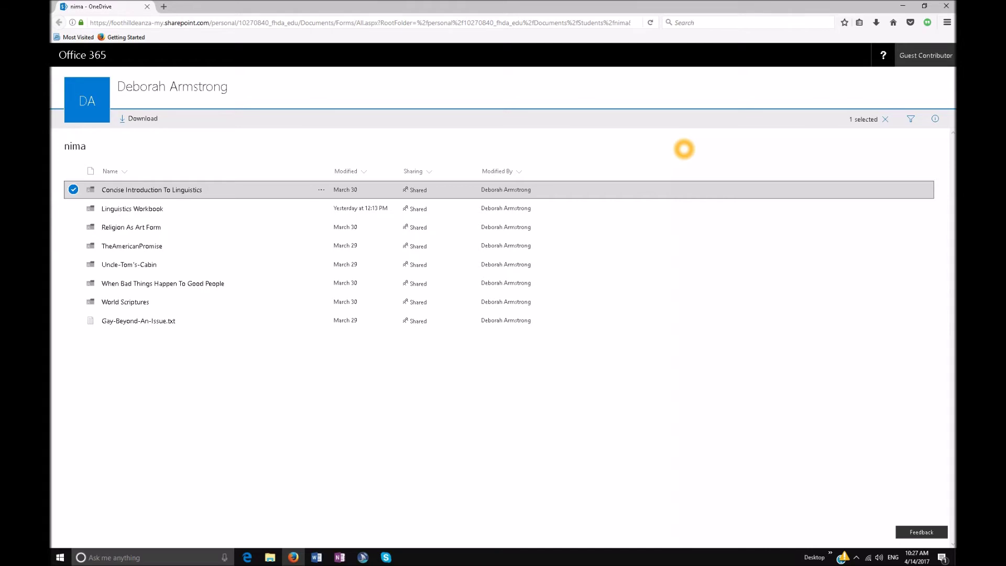
pyautogui.hotkey('shift', 'Tab')
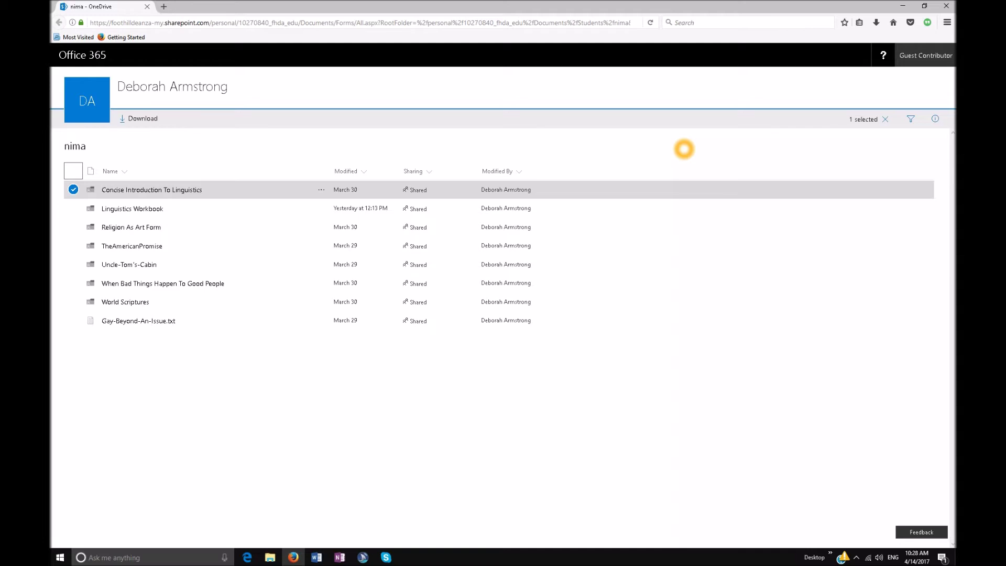
pyautogui.press('Tab')
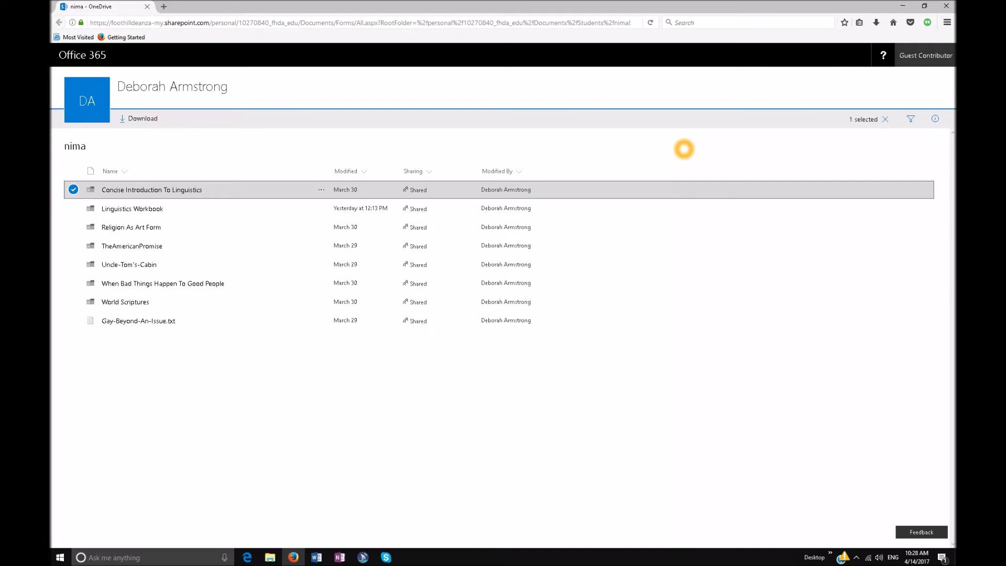
pyautogui.press('Return')
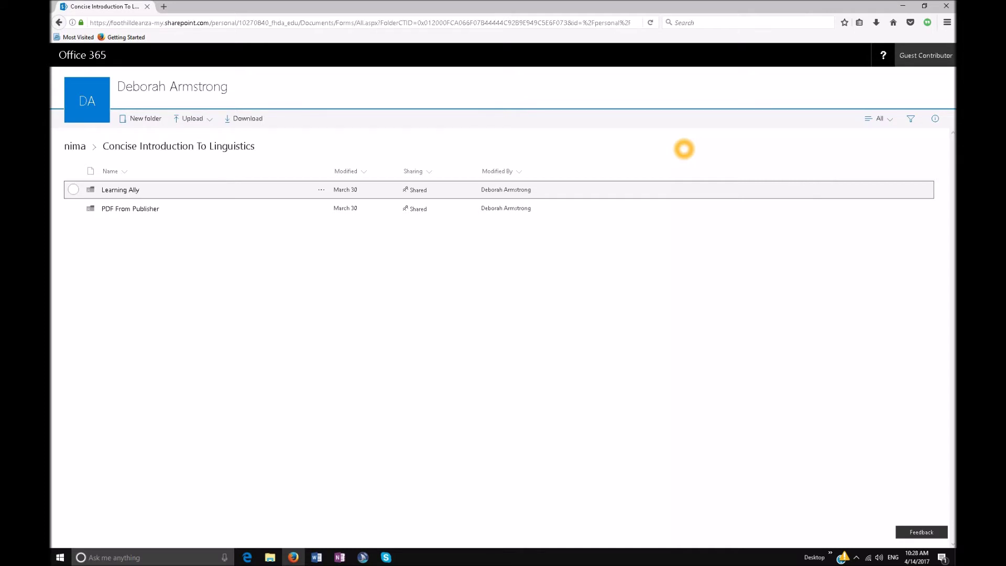
# Open the PDF From Publisher folder and select Chapter 01.pdf in its file list
pyautogui.press('Down')
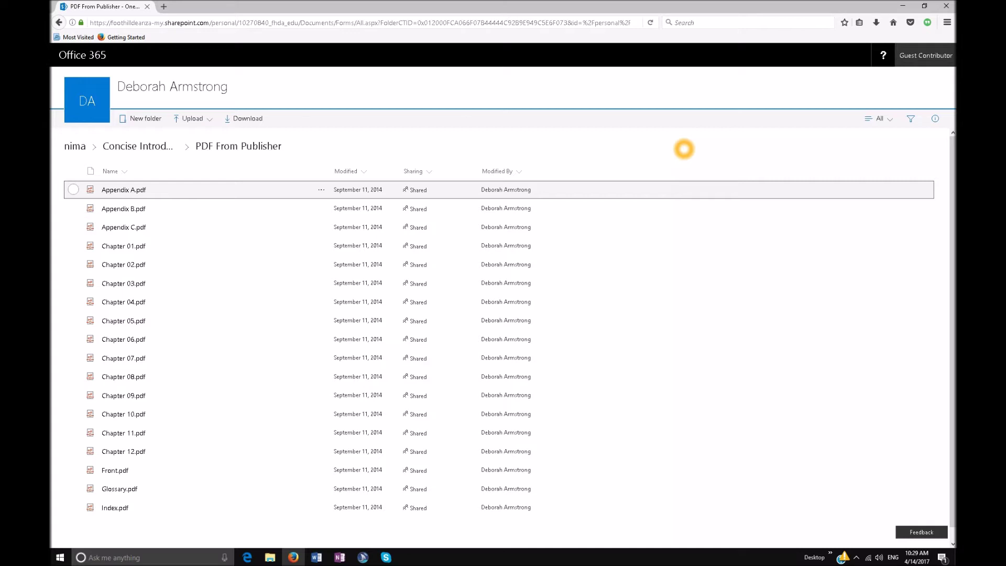
pyautogui.press('Down')
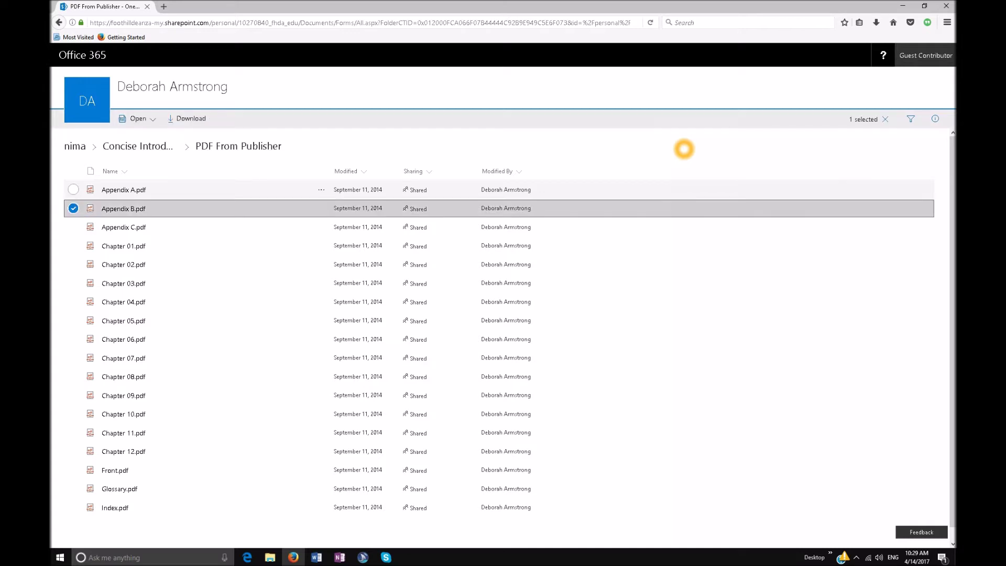
pyautogui.press('Down')
pyautogui.press('Down')
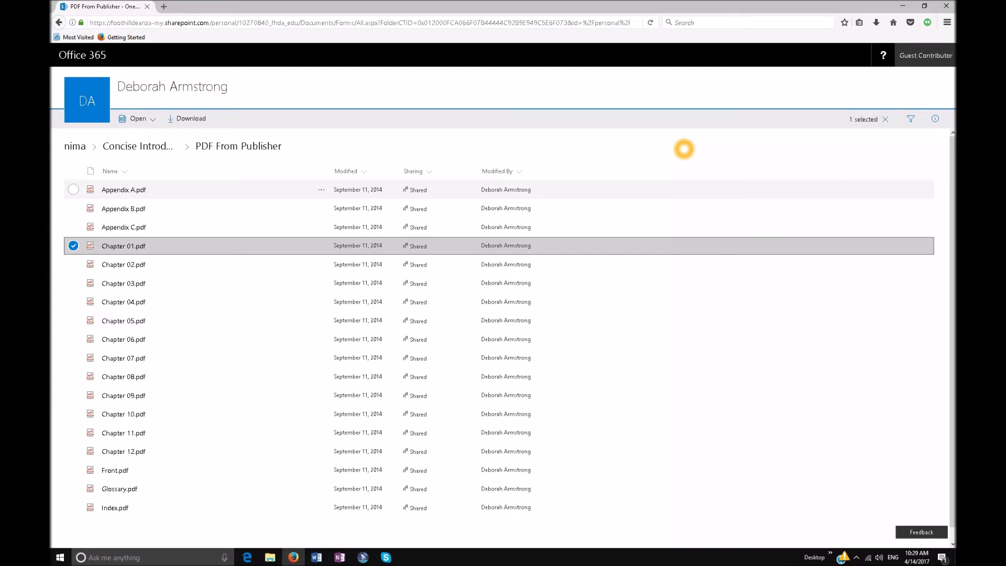
# Examine the opening options offered for Chapter 01.pdf without choosing one
pyautogui.hotkey('shift', 'F10')
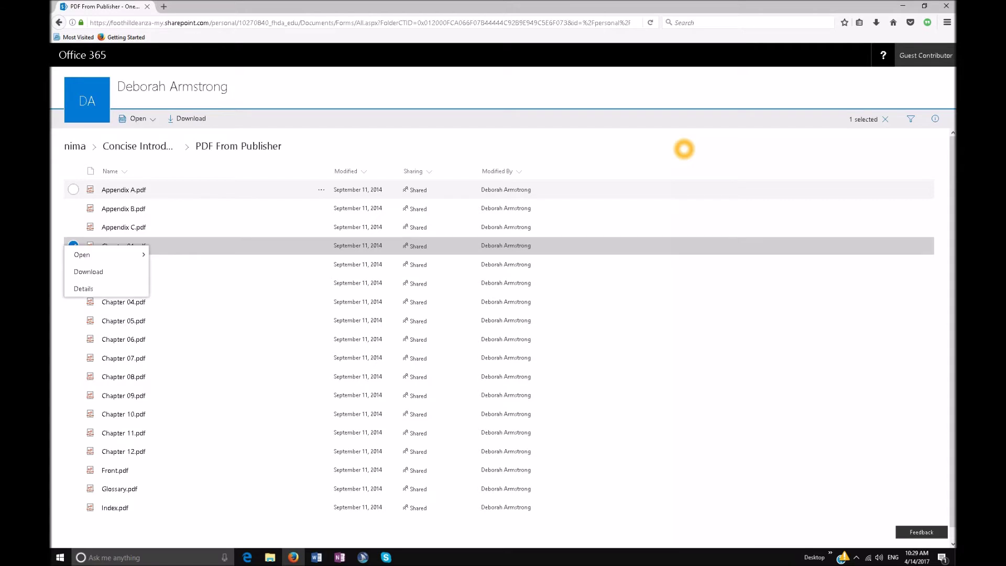
pyautogui.press('Down')
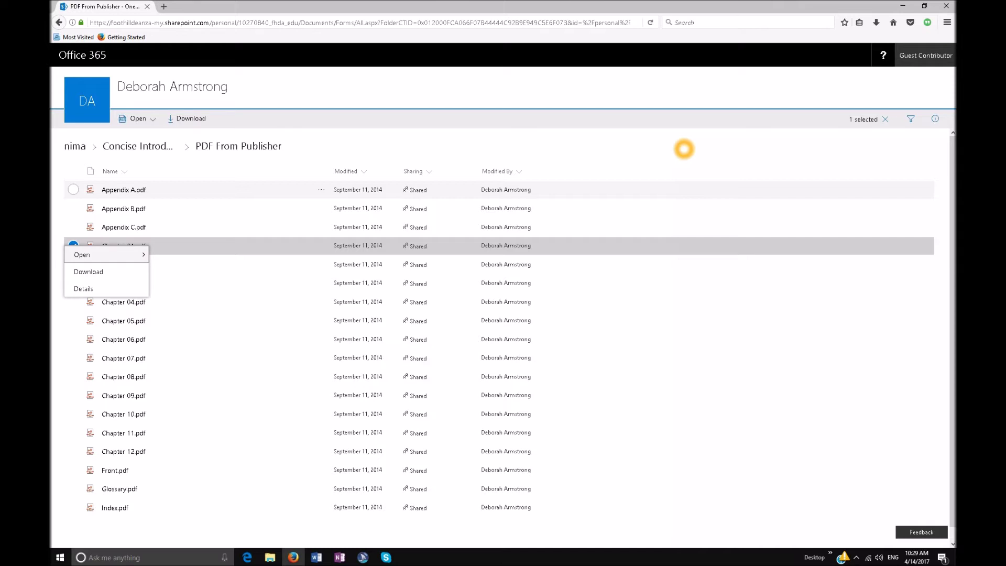
pyautogui.press('Right')
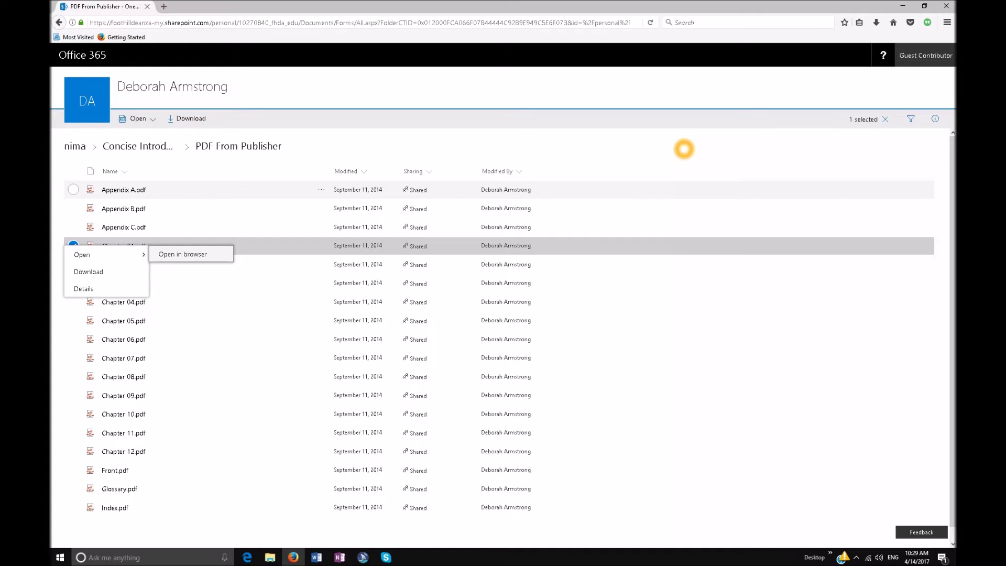
pyautogui.press('Escape')
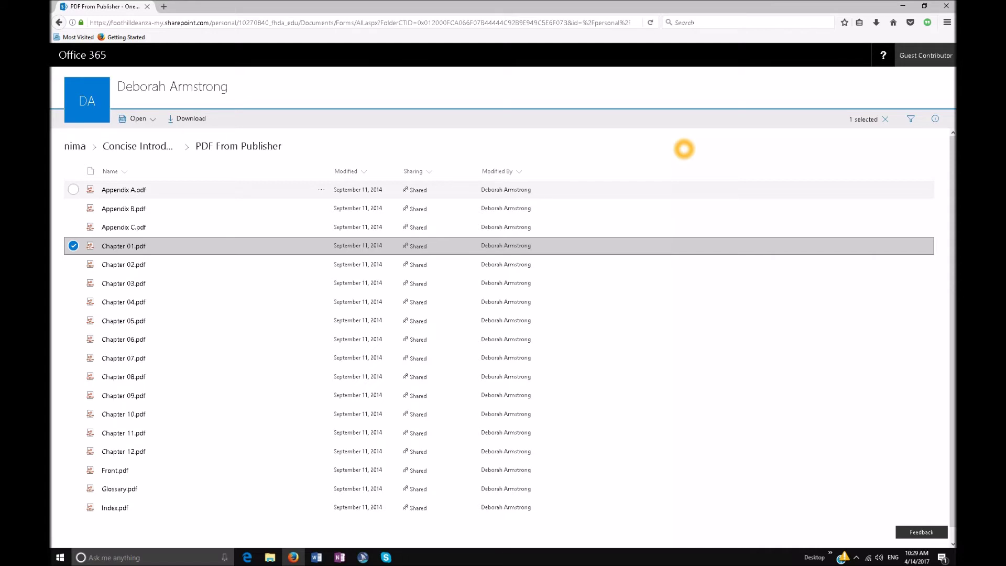
# Download Chapter 01.pdf with the option to open it in Adobe Acrobat Reader DC, and dismiss the untagged-document reading options
pyautogui.hotkey('shift', 'F10')
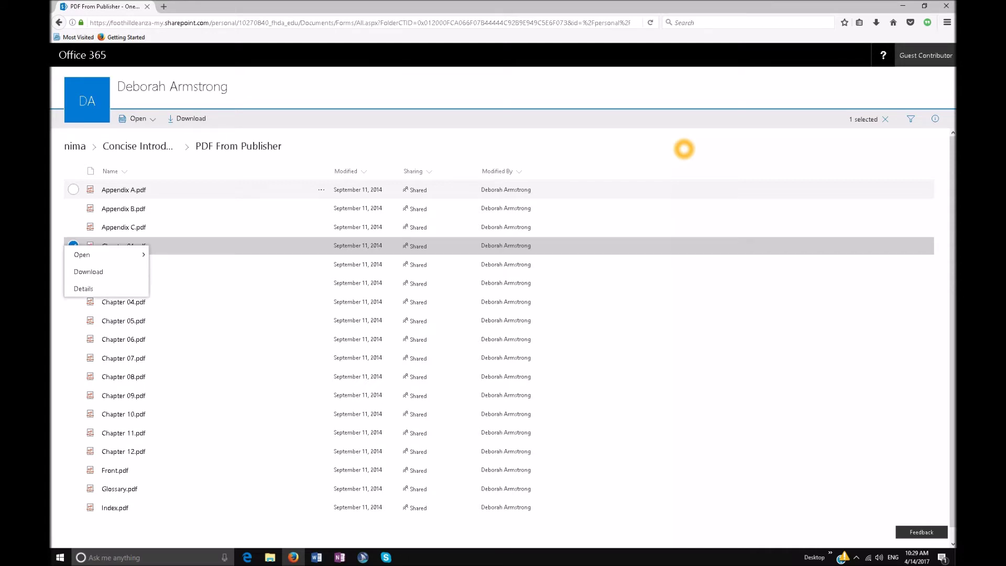
pyautogui.press('Down')
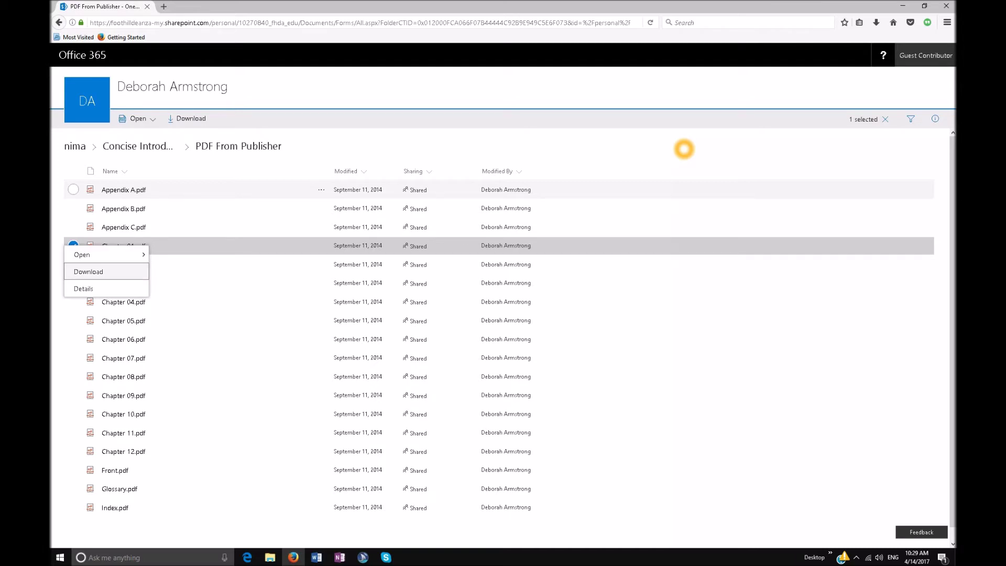
pyautogui.press('Return')
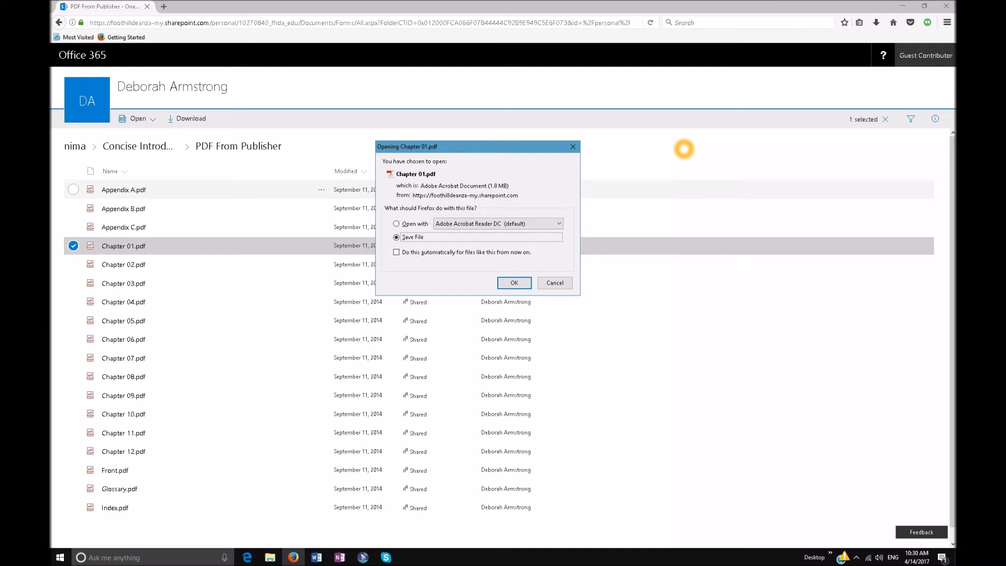
pyautogui.press('Up')
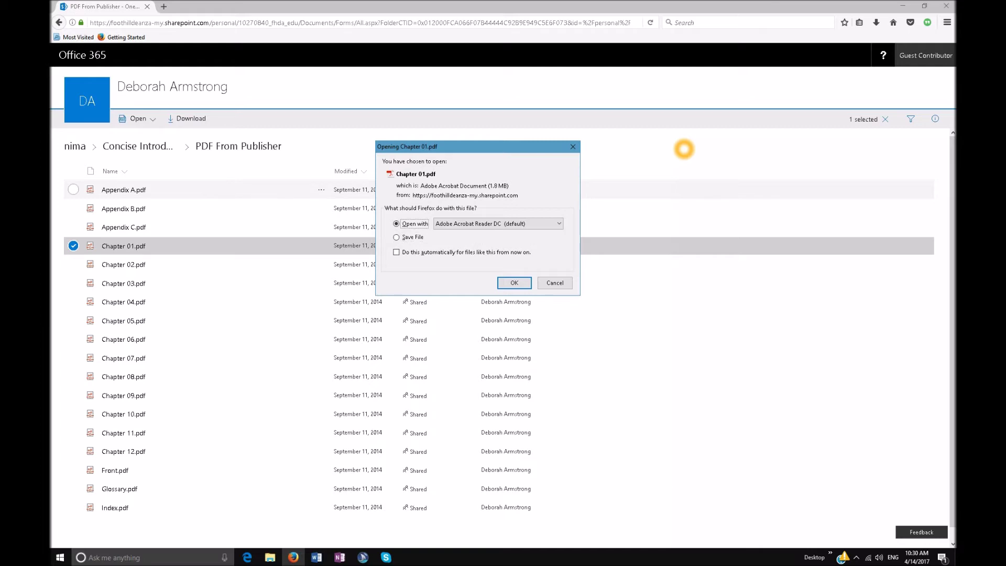
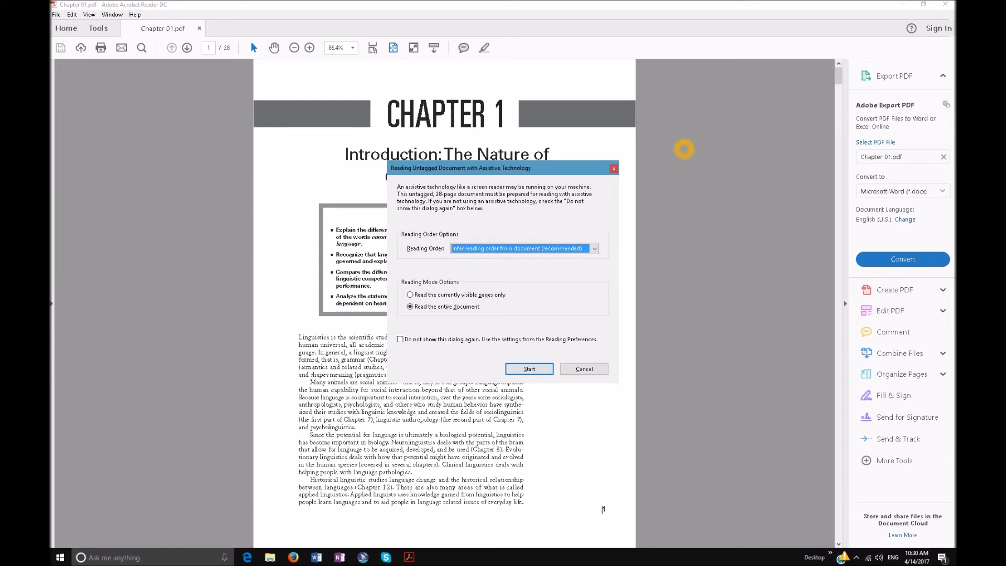
pyautogui.press('Escape')
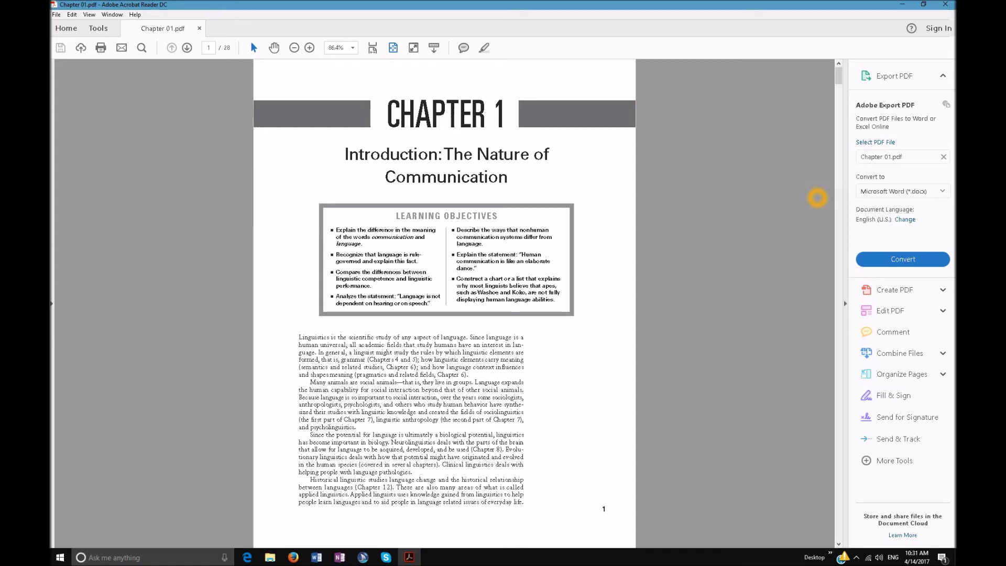
# Examine the commands for saving the open chapter PDF, including the alternative formats under Save as Other
pyautogui.click(817, 198)
pyautogui.hotkey('alt', 'f')
pyautogui.press('Down')
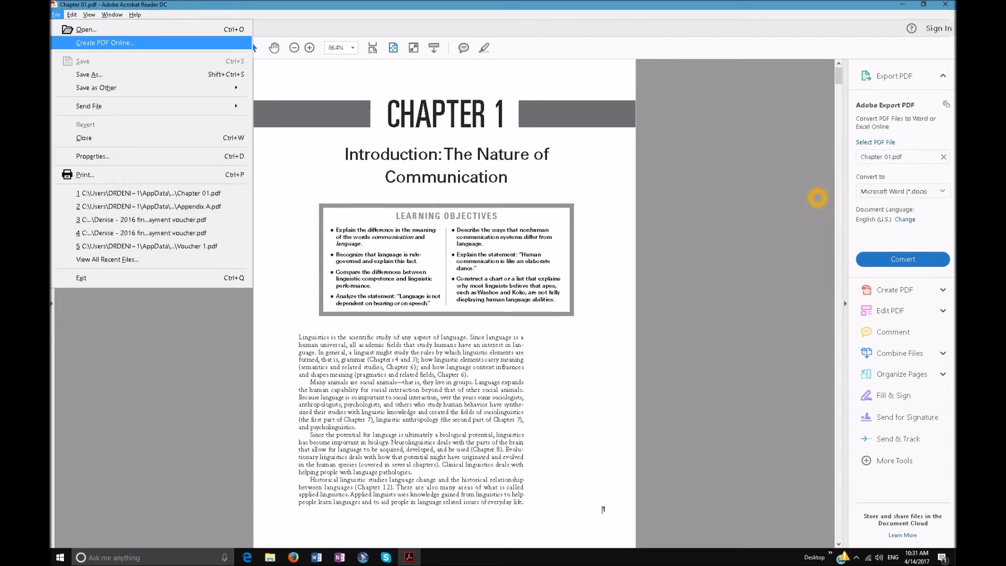
pyautogui.press('Down')
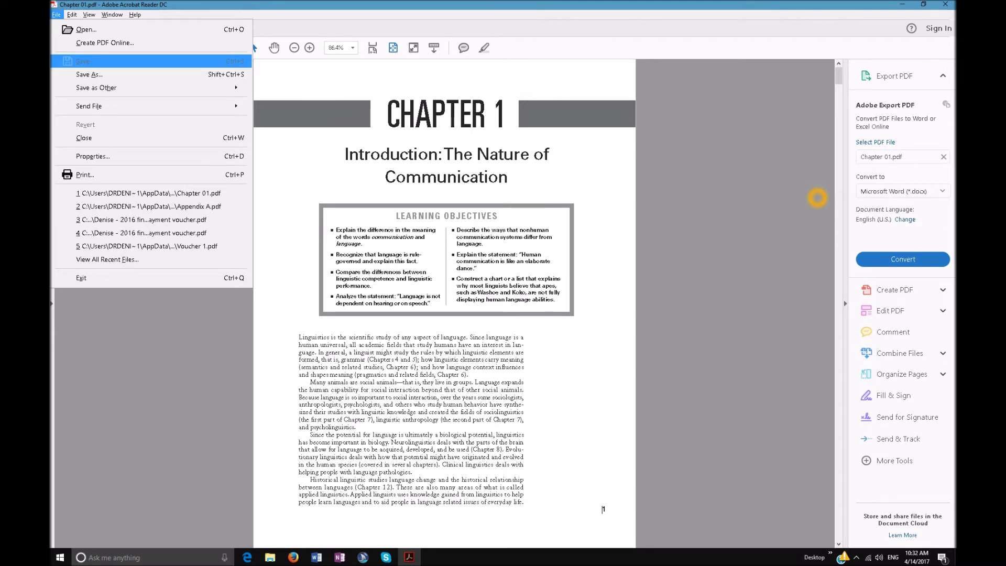
pyautogui.press('Down')
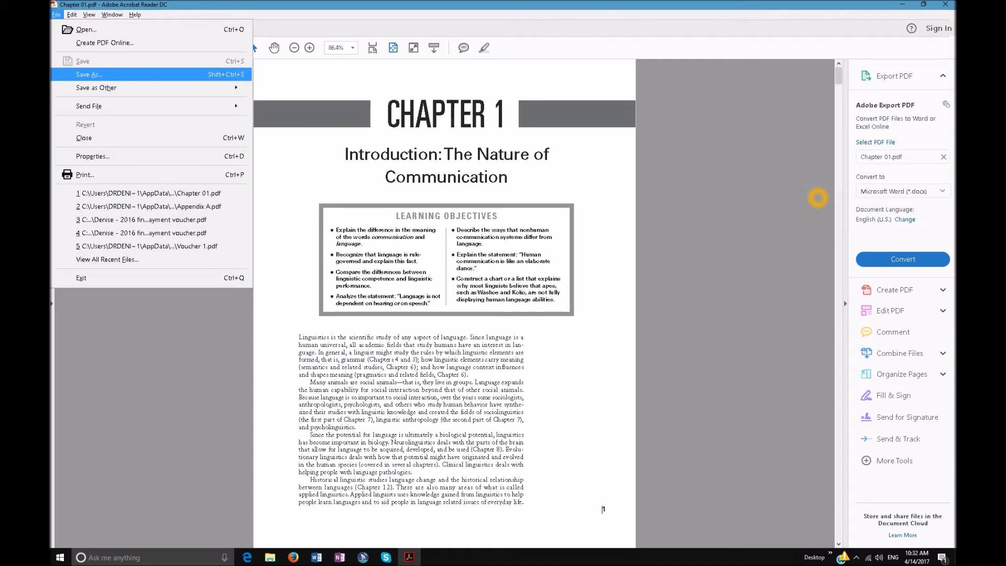
pyautogui.press('Down')
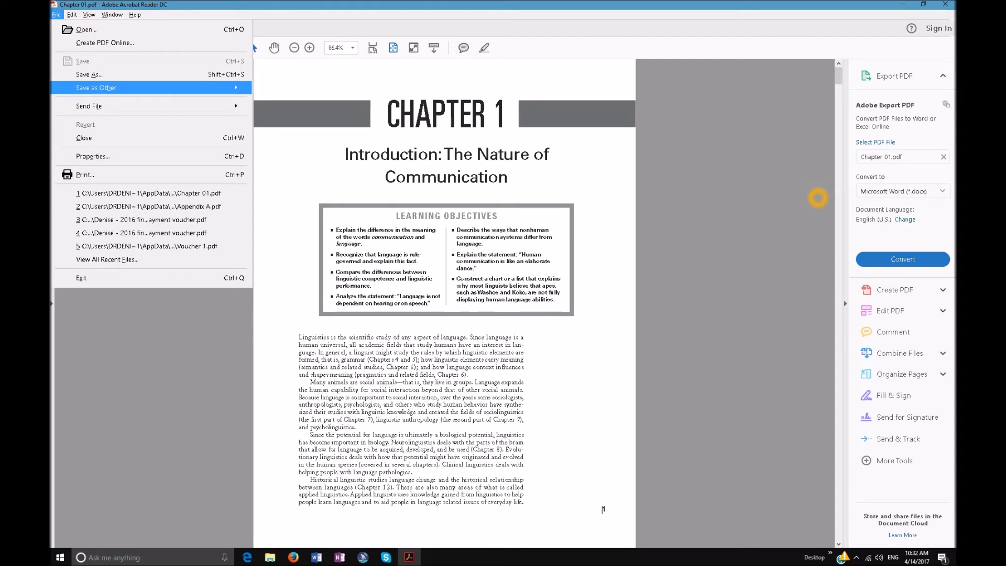
pyautogui.press('Right')
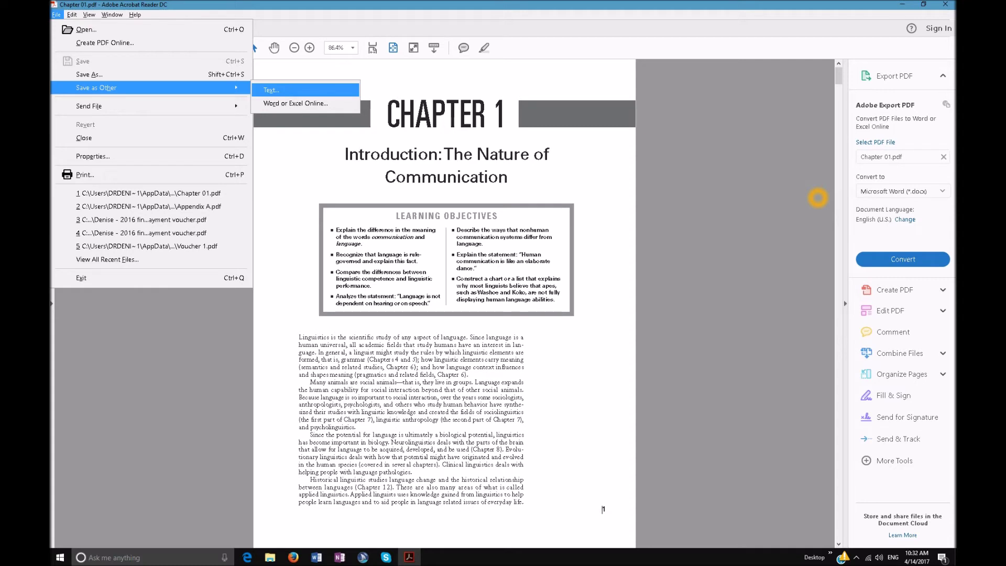
pyautogui.press('Escape')
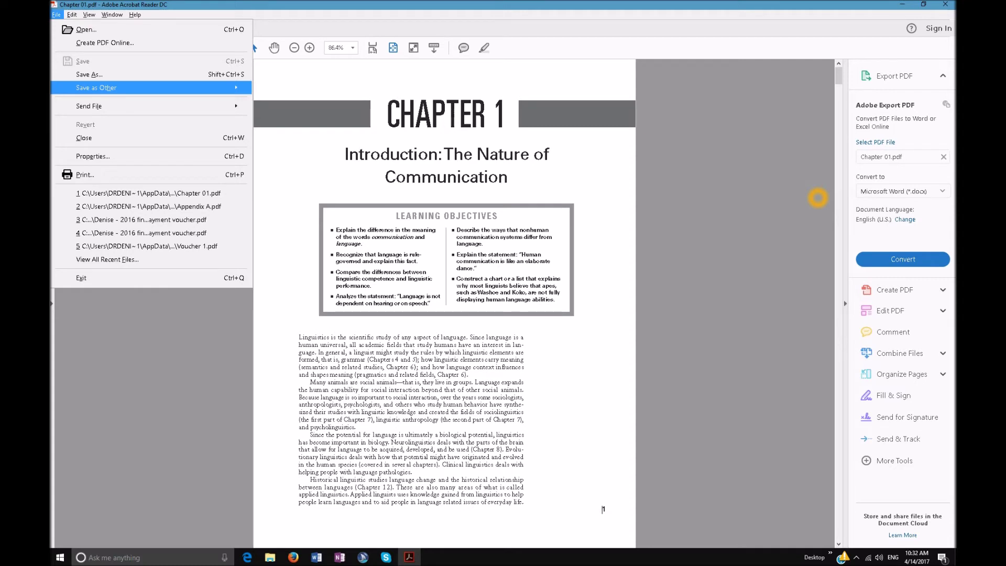
# Confirm the reading options for Chapter 01.pdf with the inferred reading order and reading of the entire document
pyautogui.press('Escape')
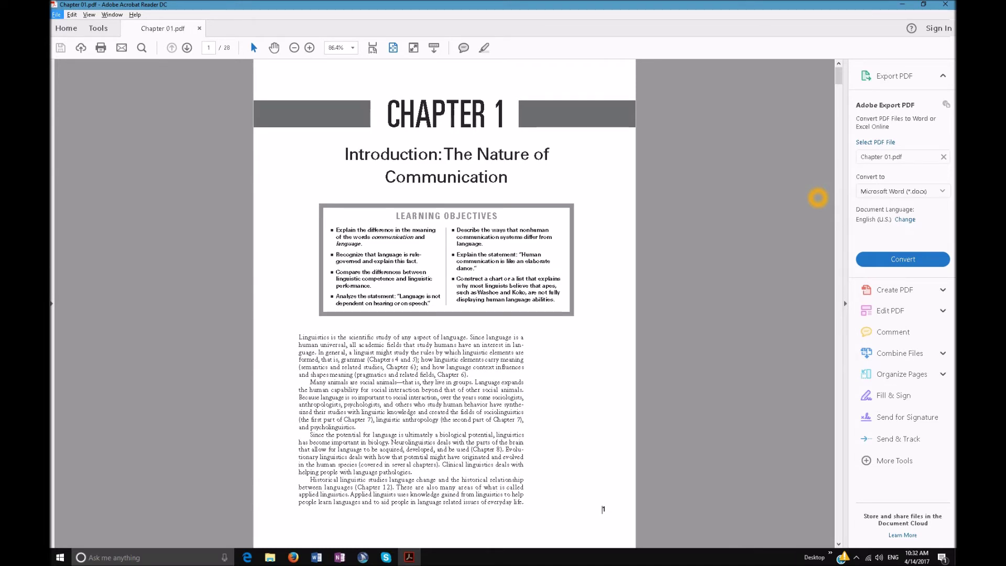
pyautogui.hotkey('alt', 'e')
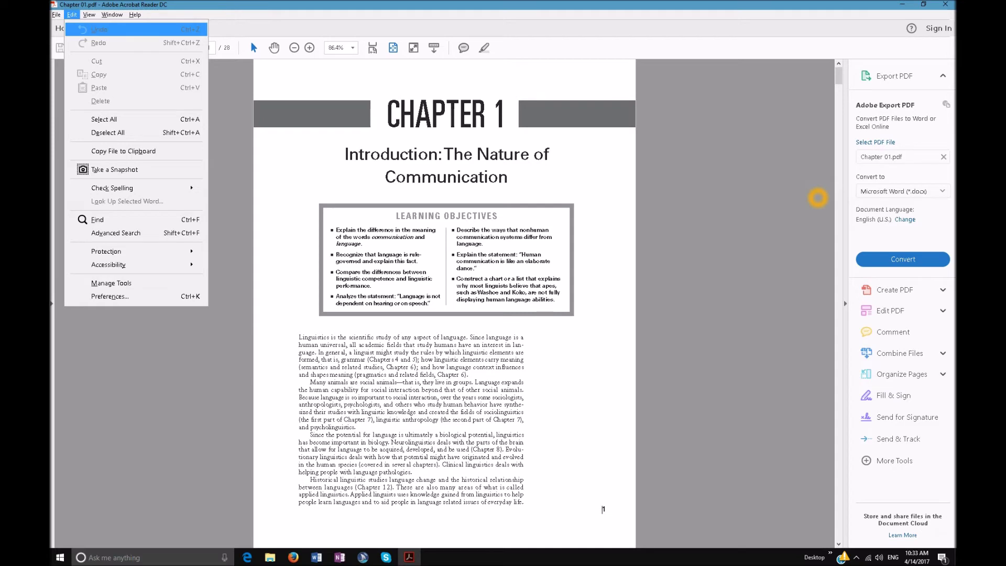
pyautogui.press('Up')
pyautogui.press('Up')
pyautogui.press('Up')
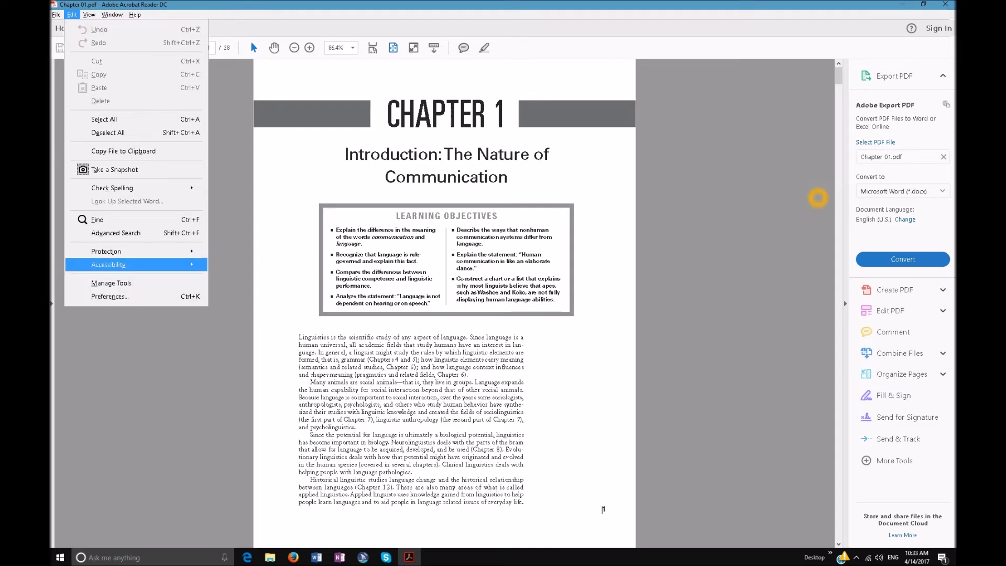
pyautogui.press('Right')
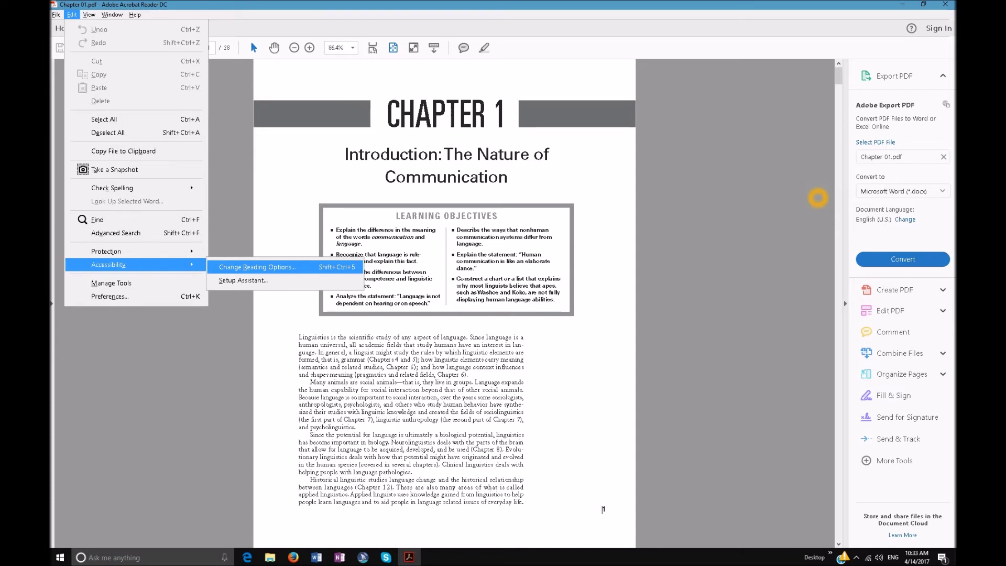
pyautogui.press('Return')
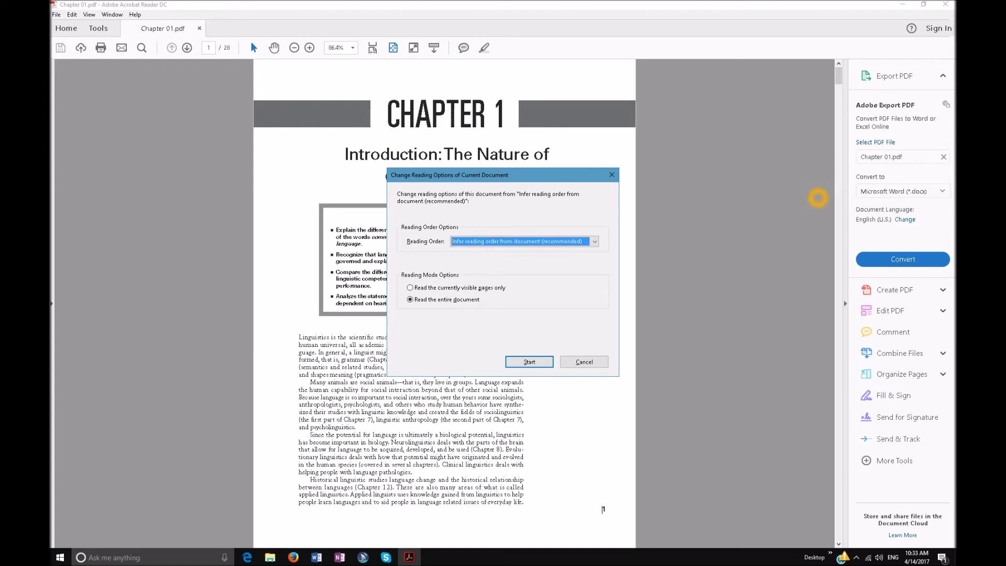
pyautogui.press('Return')
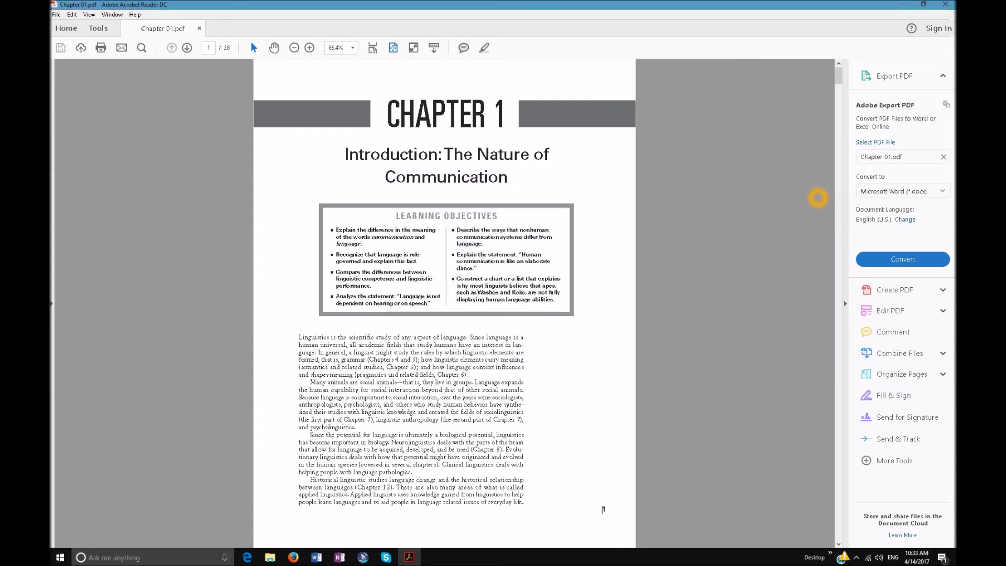
# Switch back to the OneDrive page in Firefox, return to Concise Introduction To Linguistics, and open its Learning Ally folder
pyautogui.hotkey('alt', 'Tab')
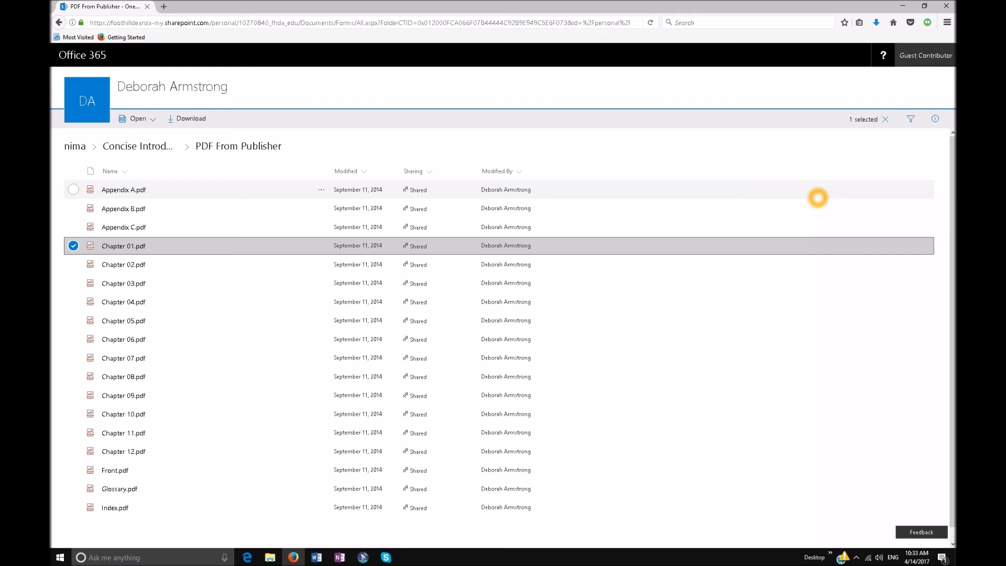
pyautogui.hotkey('alt', 'Left')
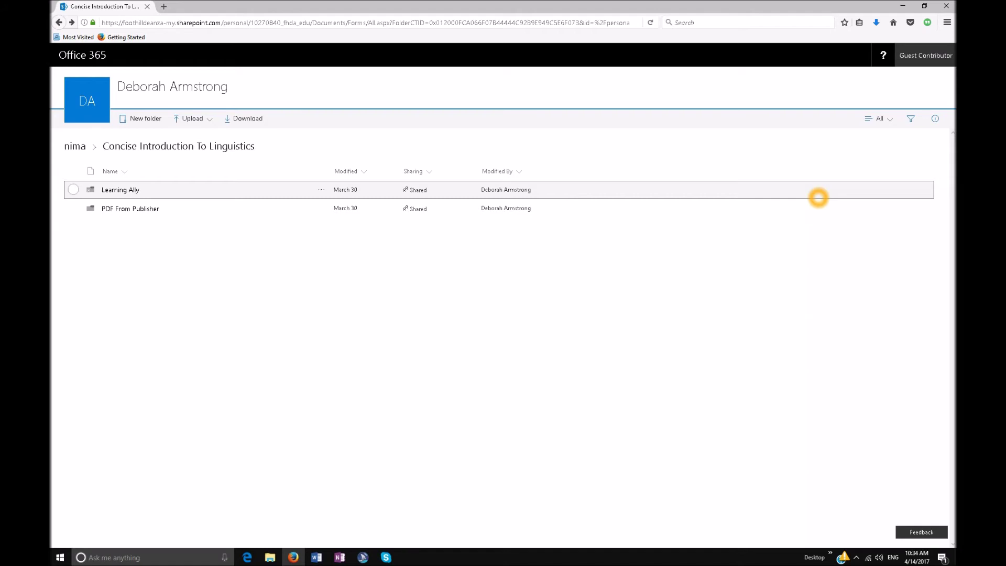
pyautogui.click(819, 194)
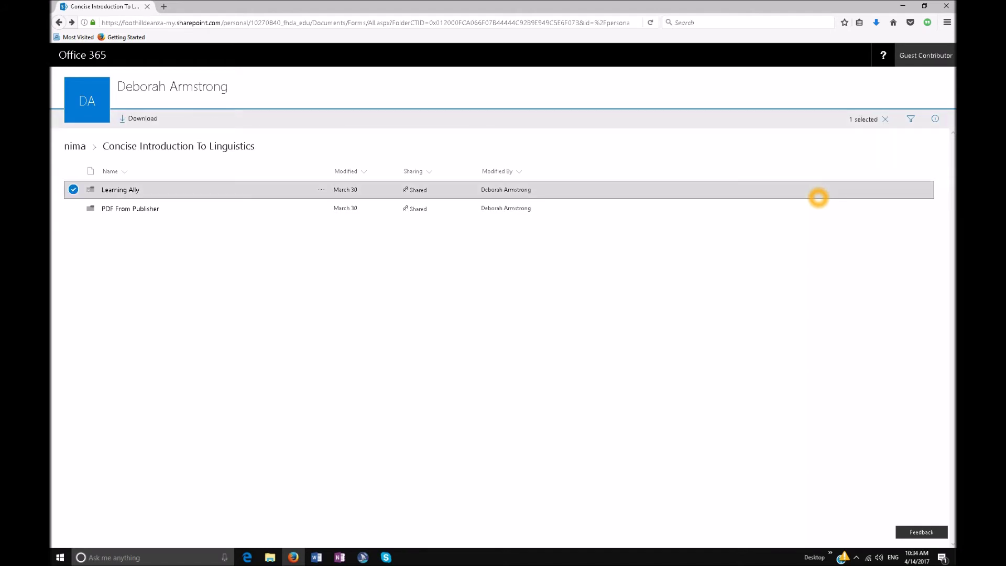
pyautogui.click(819, 197)
pyautogui.doubleClick(818, 198)
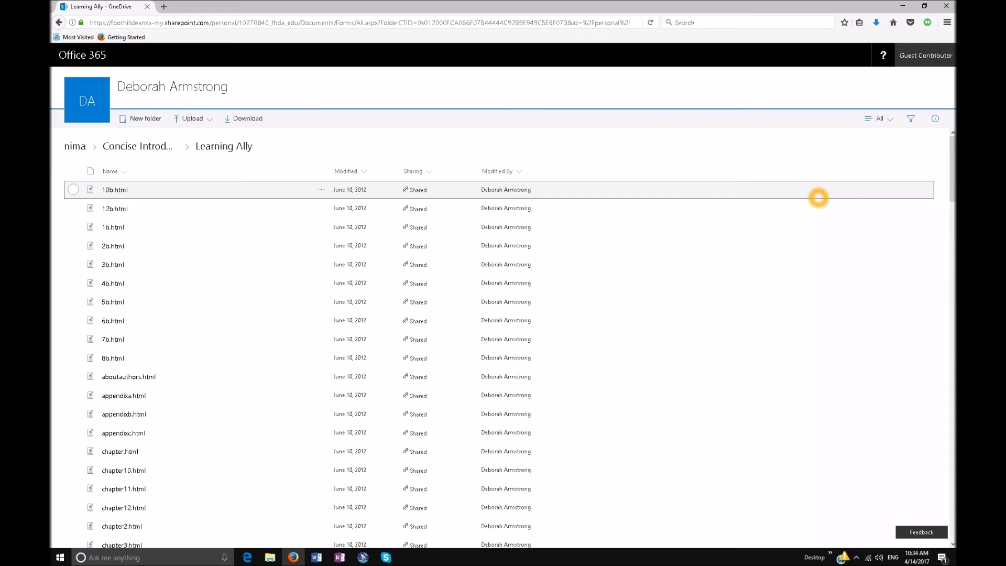
# Open 1b.html from the Learning Ally folder to view its contents, and close the preview tab
pyautogui.click(819, 198)
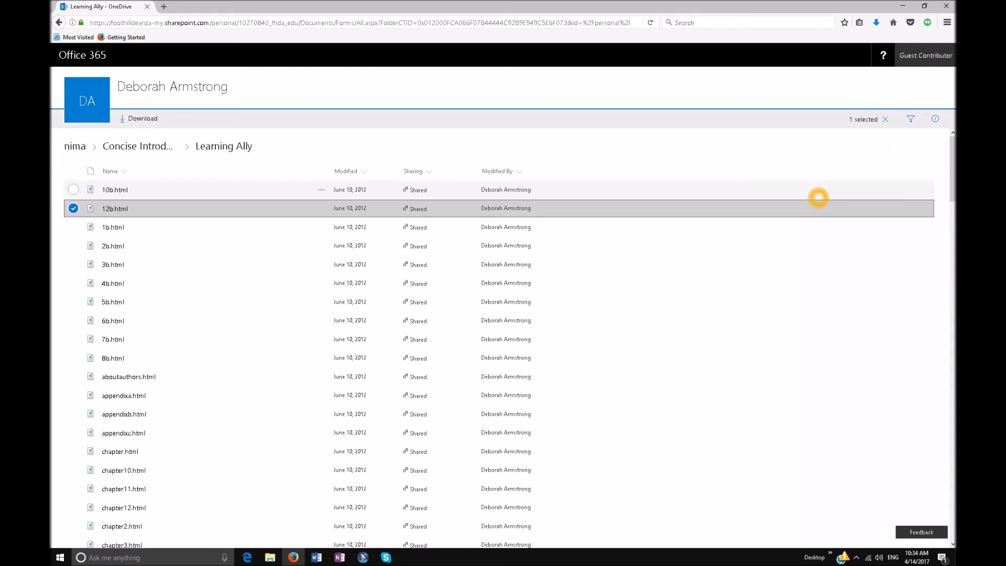
pyautogui.press('Down')
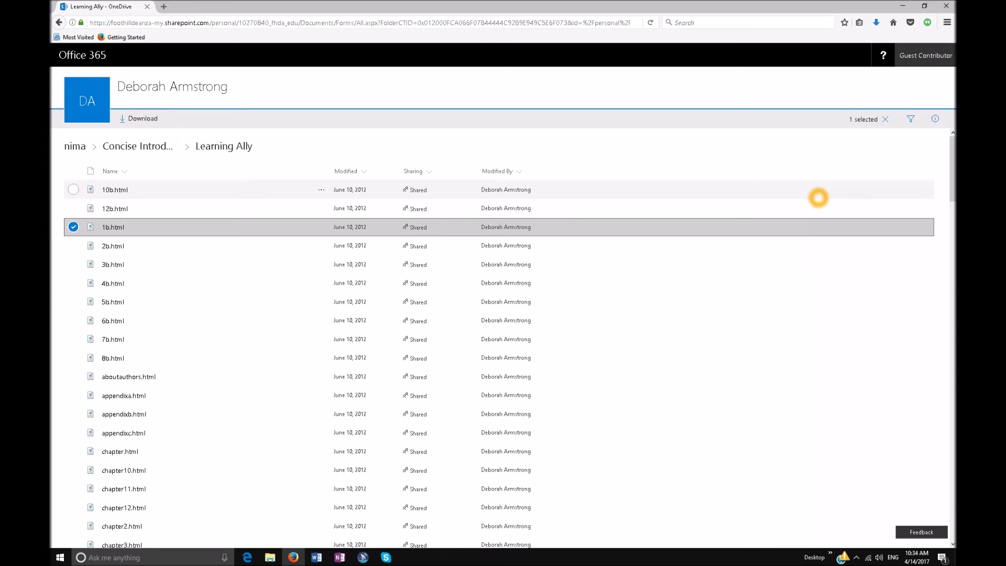
pyautogui.press('Return')
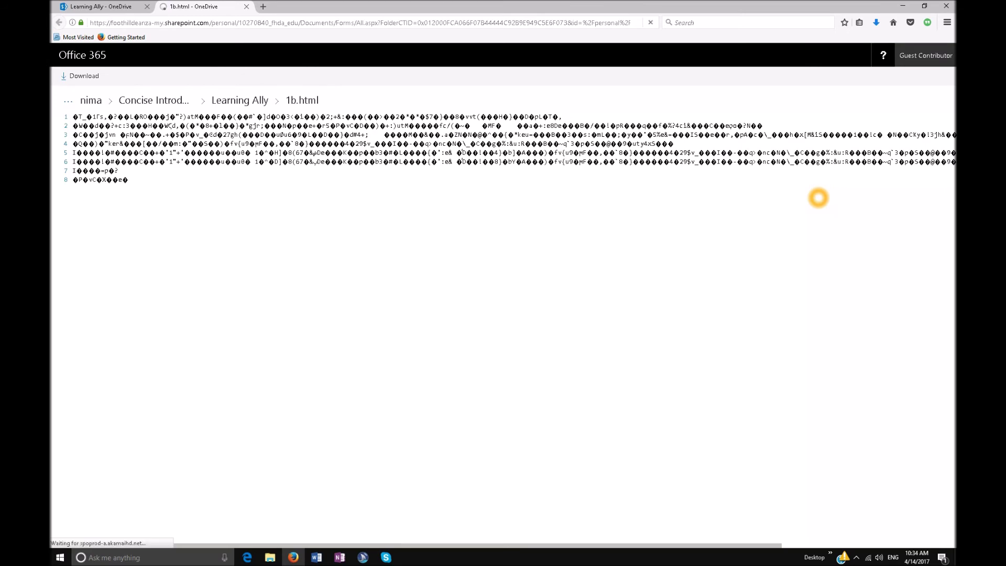
pyautogui.click(819, 198)
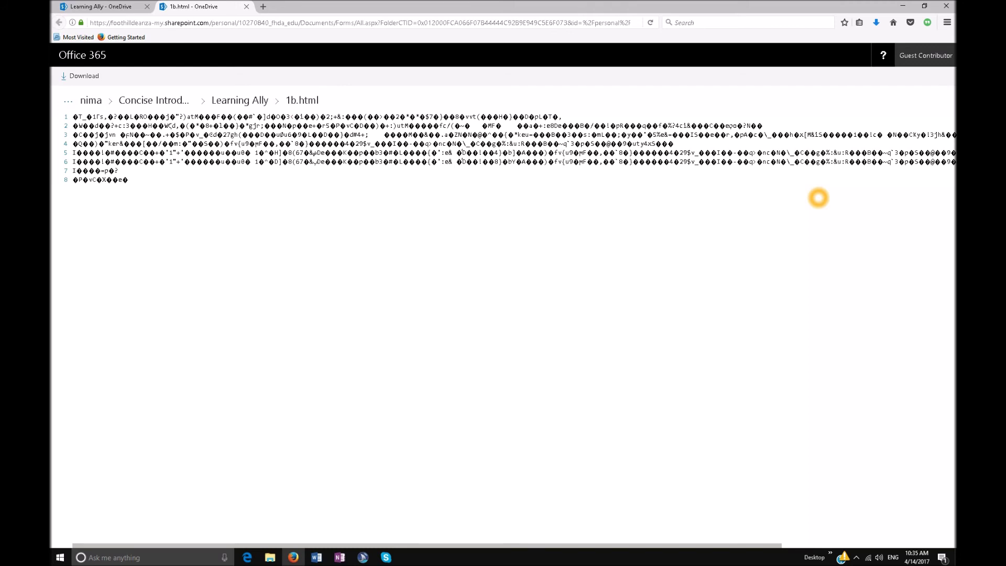
pyautogui.hotkey('ctrl', 'w')
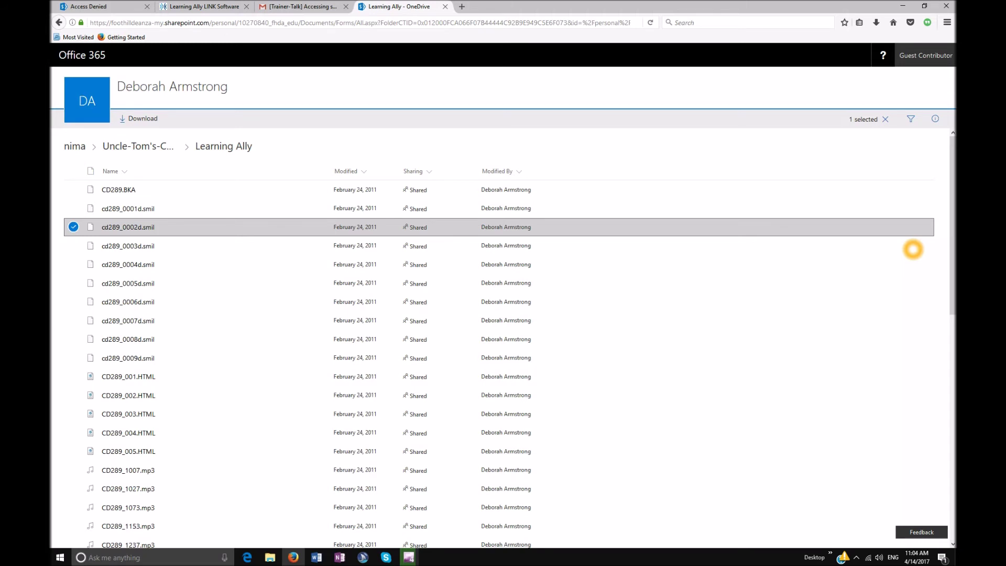
# Return to the top-level shared folder and open the Uncle-Tom's-Cabin folder
pyautogui.hotkey('ctrl', '2')
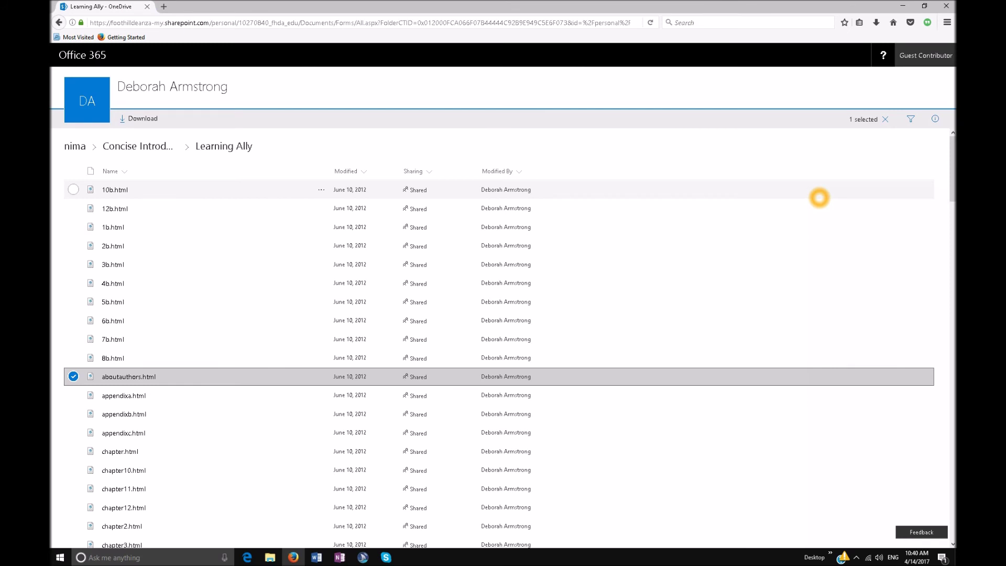
pyautogui.hotkey('alt', 'Left')
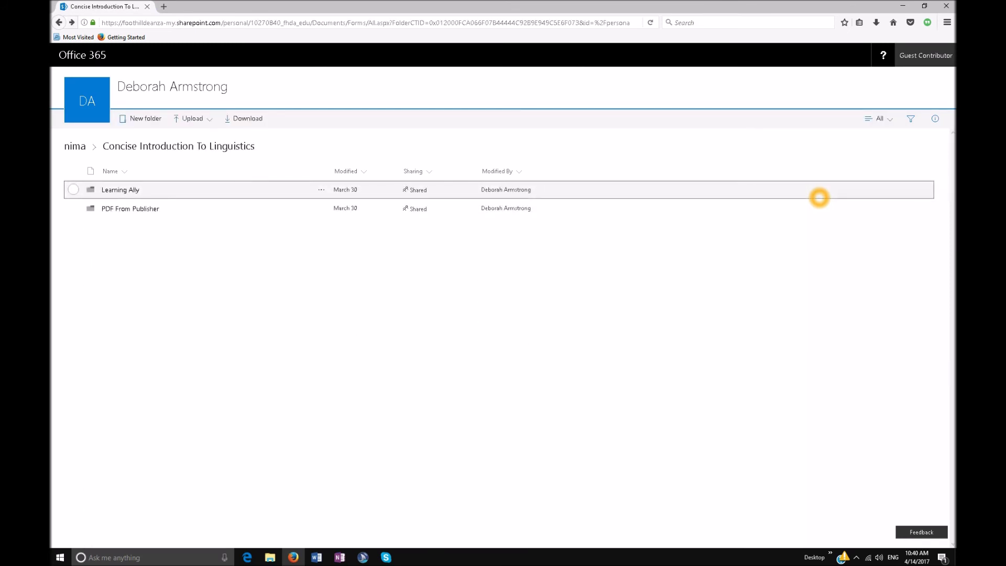
pyautogui.click(820, 198)
pyautogui.hotkey('alt', 'Left')
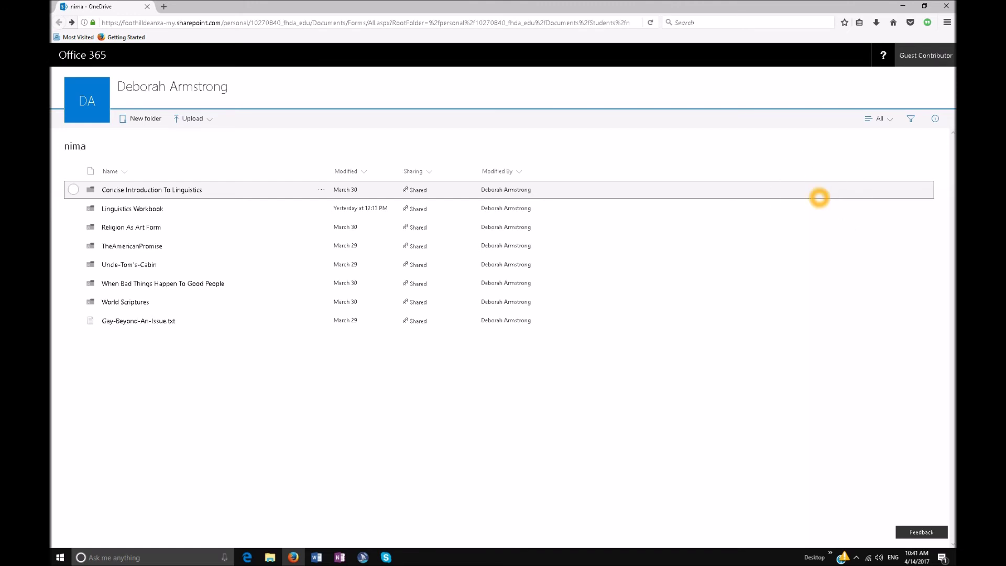
pyautogui.press('Down')
pyautogui.press('Down')
pyautogui.press('Down')
pyautogui.press('Down')
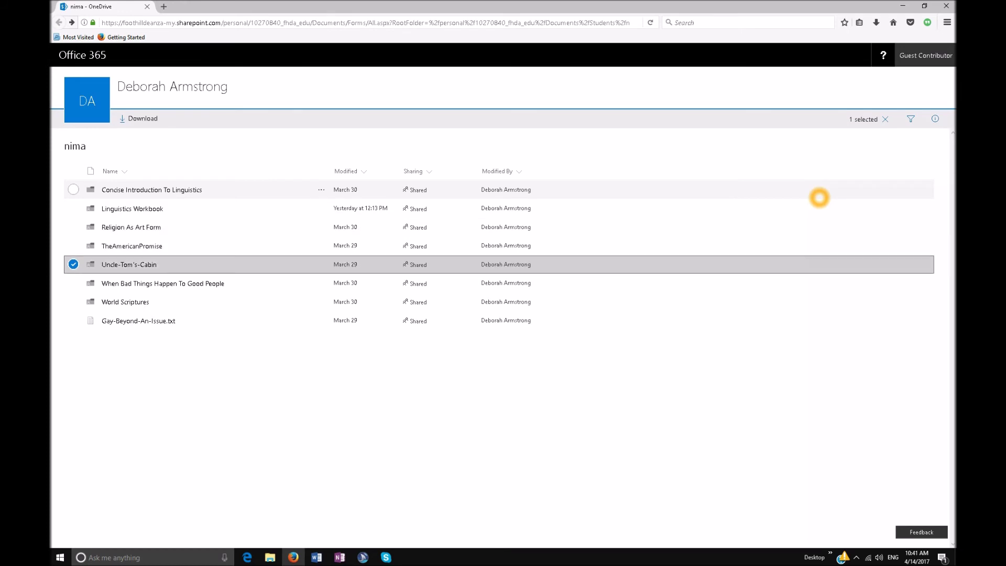
pyautogui.press('Return')
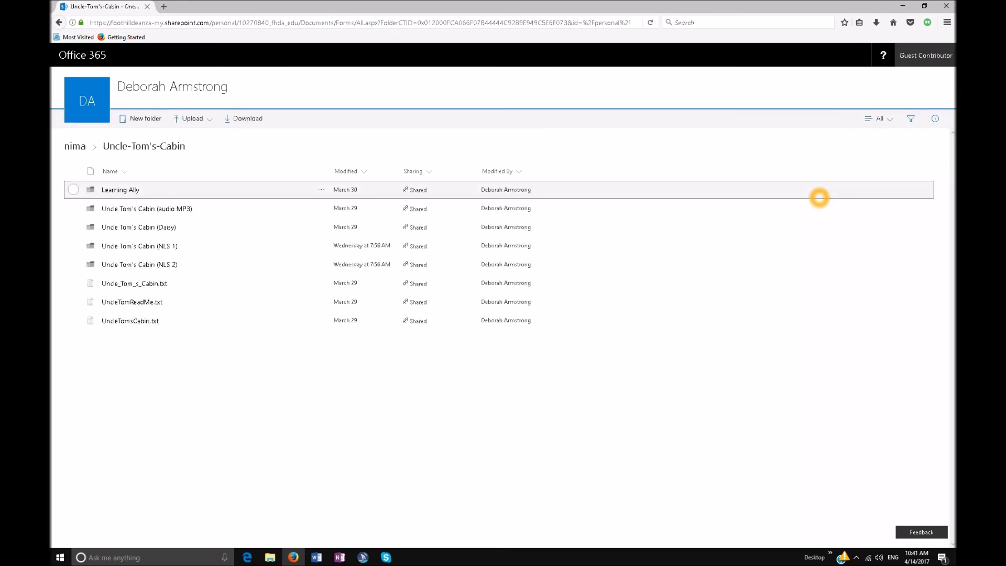
# Open the Uncle Tom's Cabin (audio MP3) subfolder
pyautogui.click(820, 198)
pyautogui.press('Down')
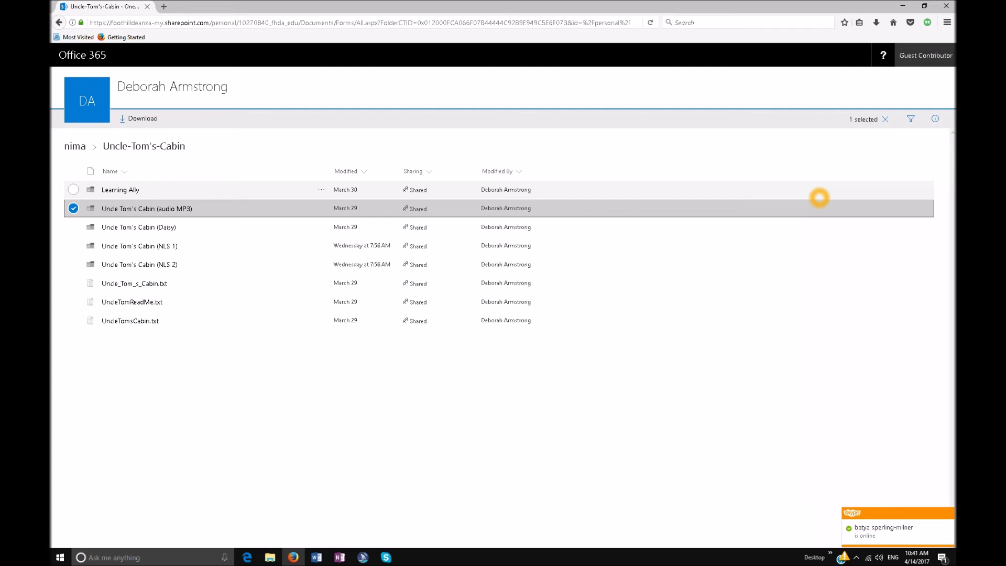
pyautogui.press('Return')
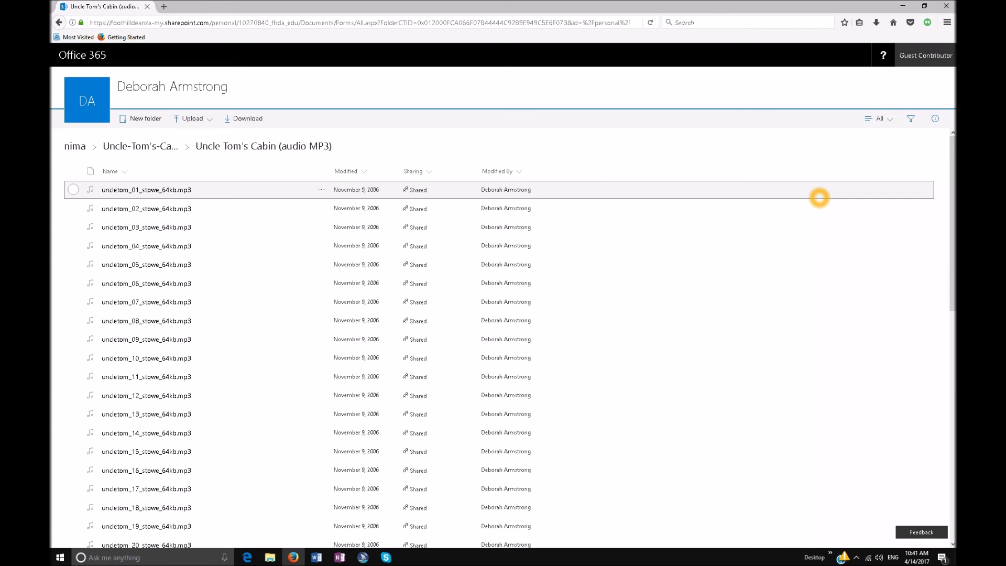
# Play uncletom_02_stowe_64kb.mp3 in the browser and close its playback tab
pyautogui.press('Down')
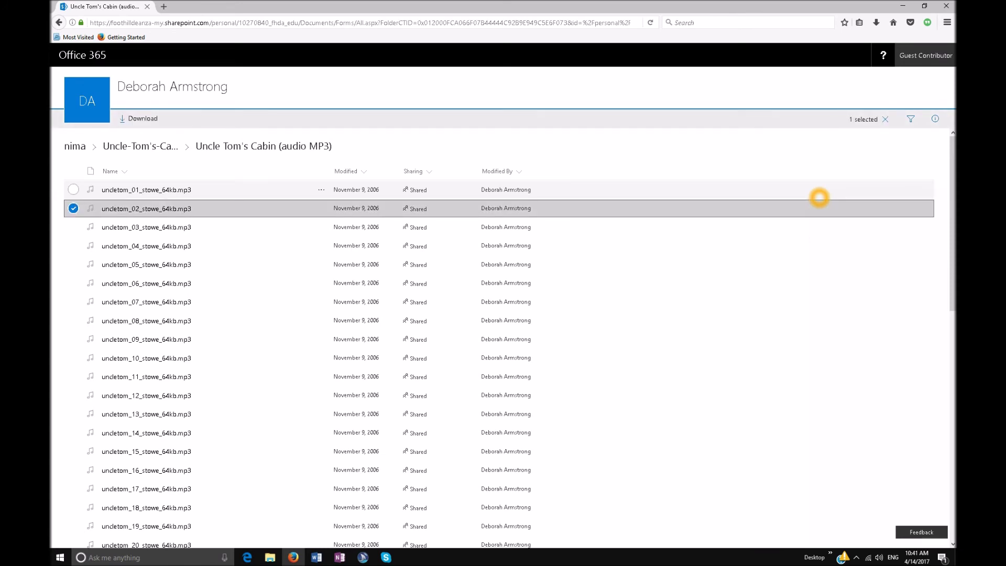
pyautogui.press('Return')
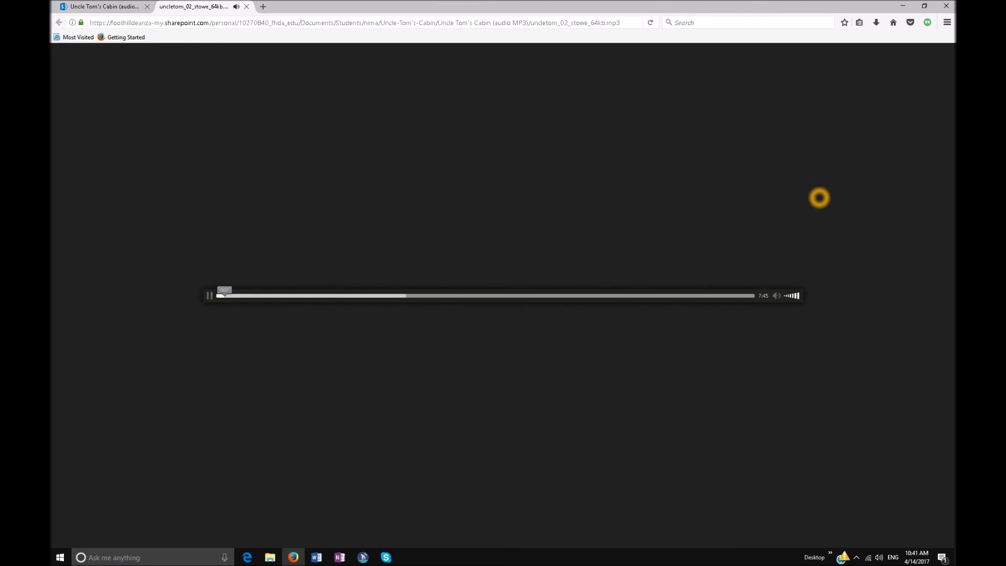
pyautogui.hotkey('ctrl', 'w')
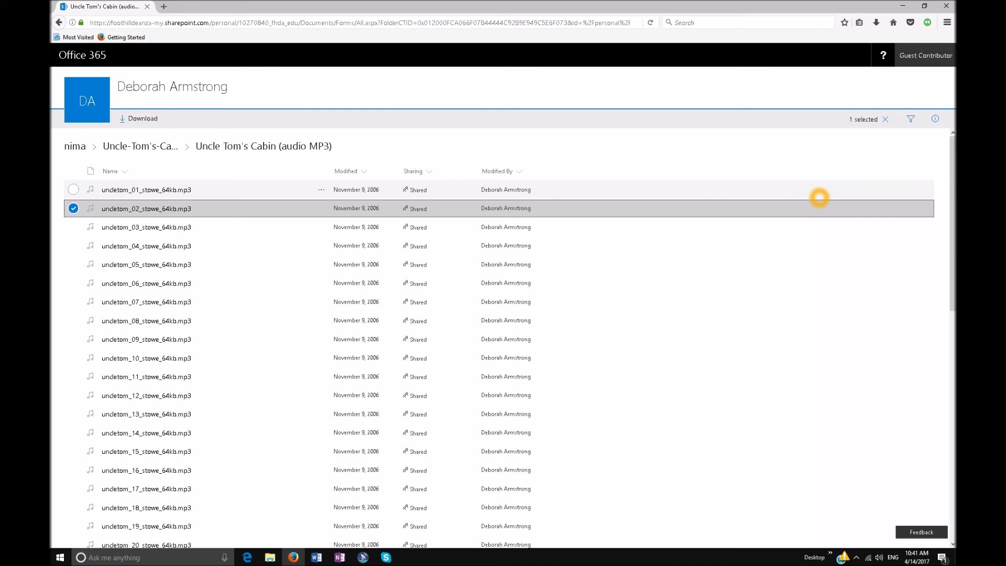
# Download uncletom_02_stowe_64kb.mp3 with the option to open it in Windows Media Player, pause the playback and close the player
pyautogui.hotkey('shift', 'F10')
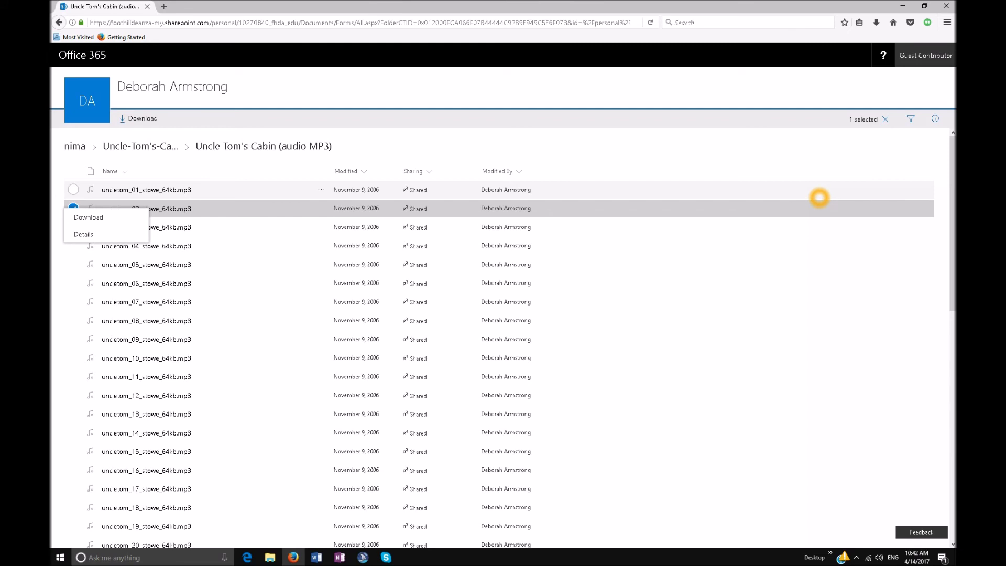
pyautogui.scroll(-3, 820, 198)
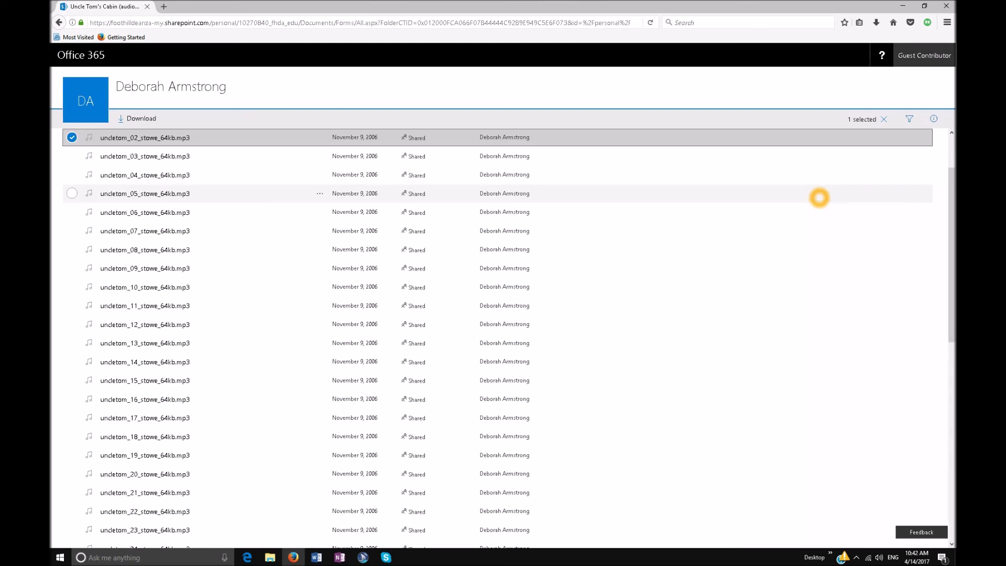
pyautogui.hotkey('shift', 'F10')
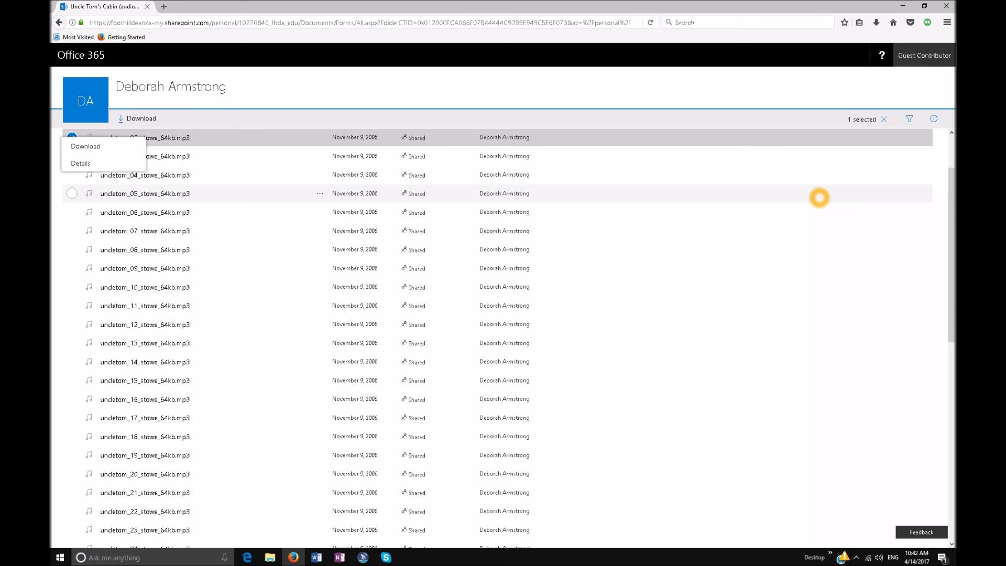
pyautogui.press('Down')
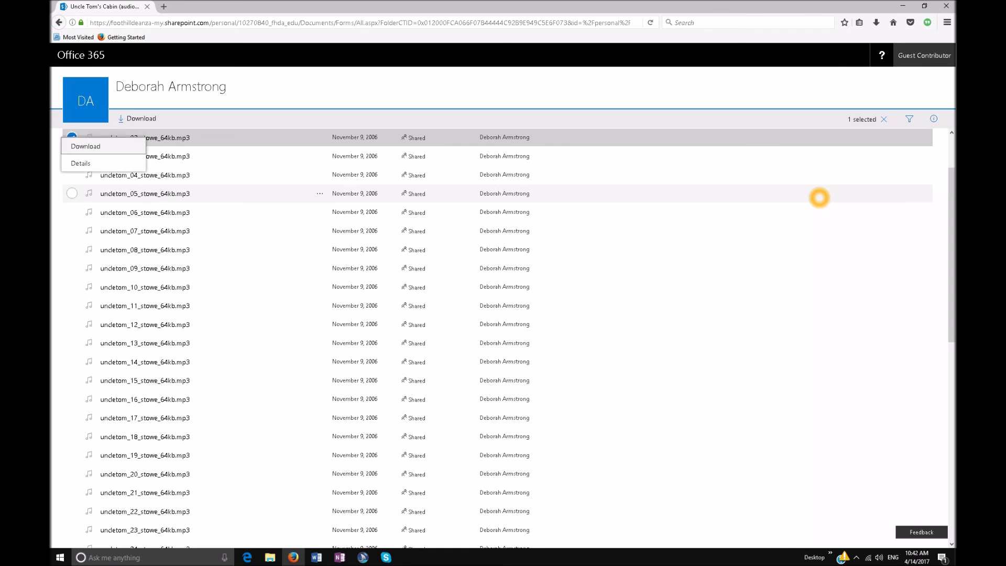
pyautogui.press('Return')
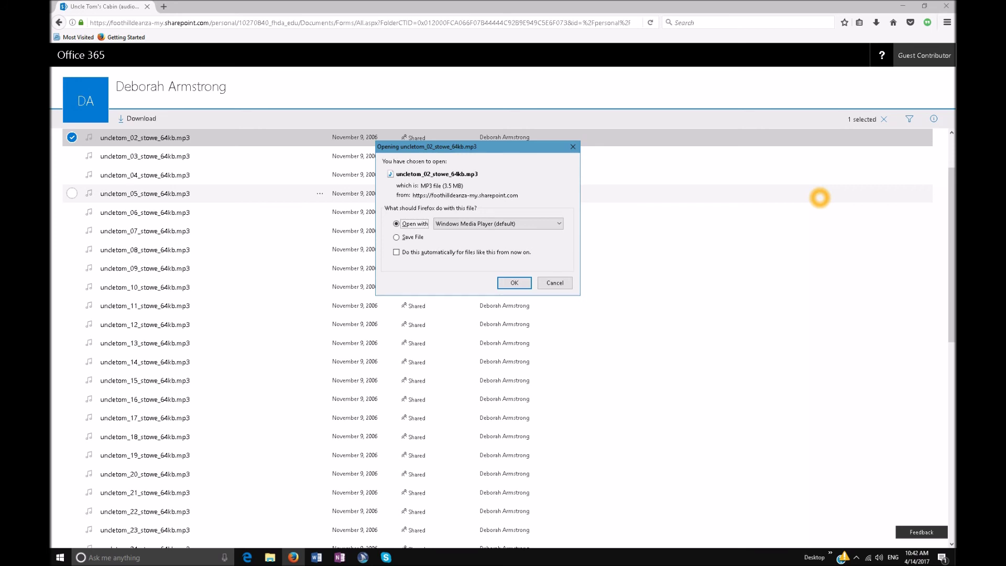
pyautogui.press('Return')
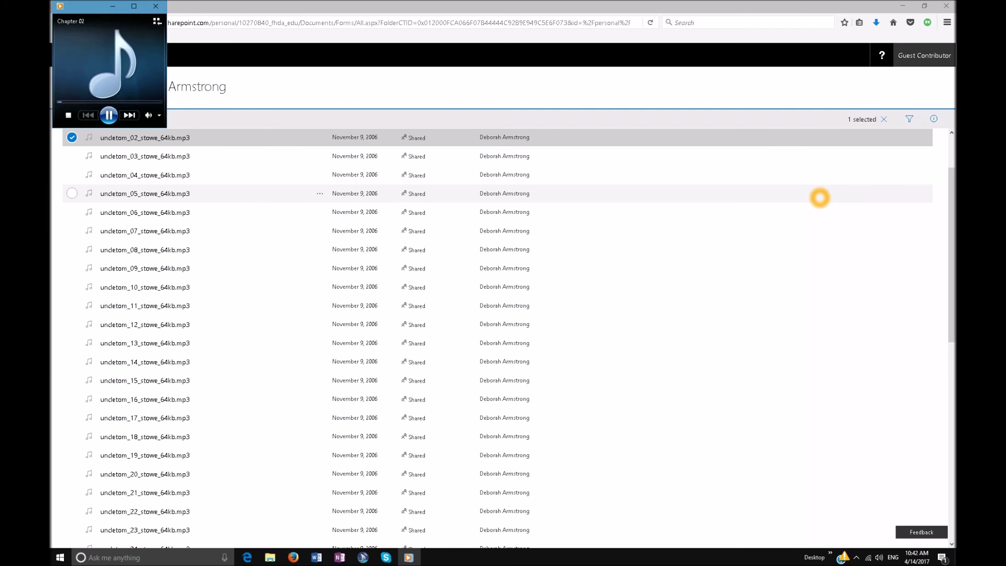
pyautogui.hotkey('ctrl', 'p')
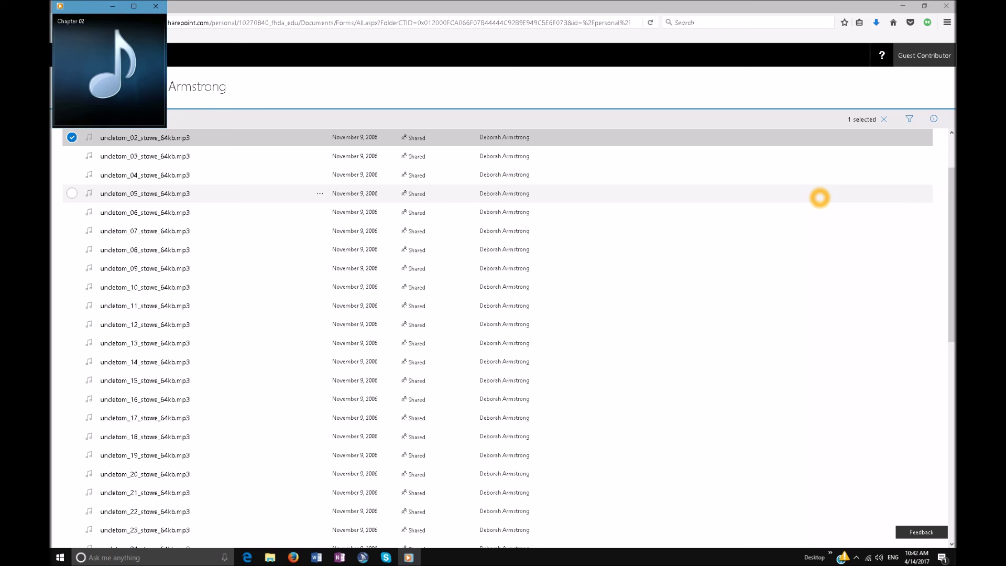
pyautogui.hotkey('alt', 'F4')
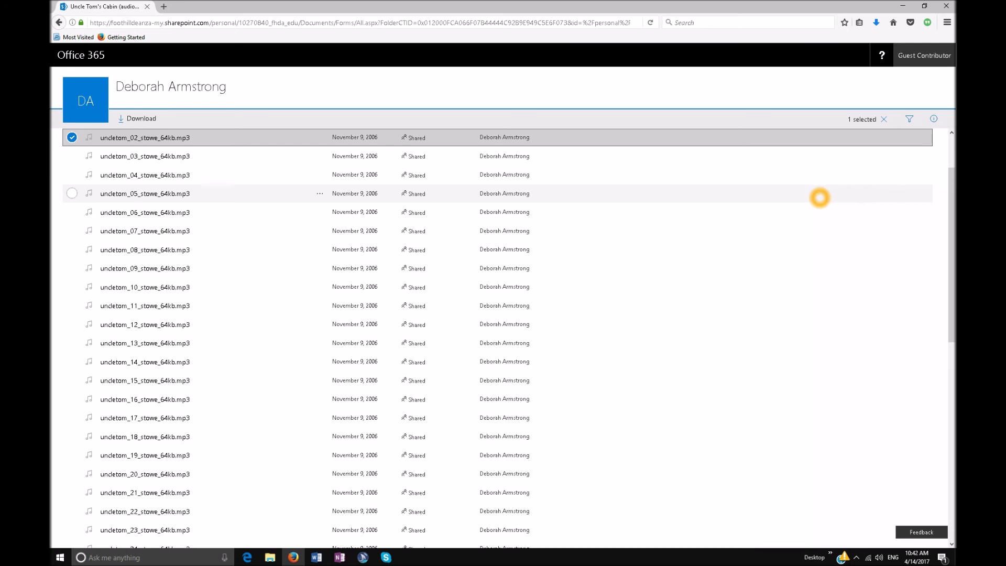
# Return to the Uncle-Tom's-Cabin folder and select the Uncle_Tom_s_Cabin.txt file
pyautogui.hotkey('alt', 'Left')
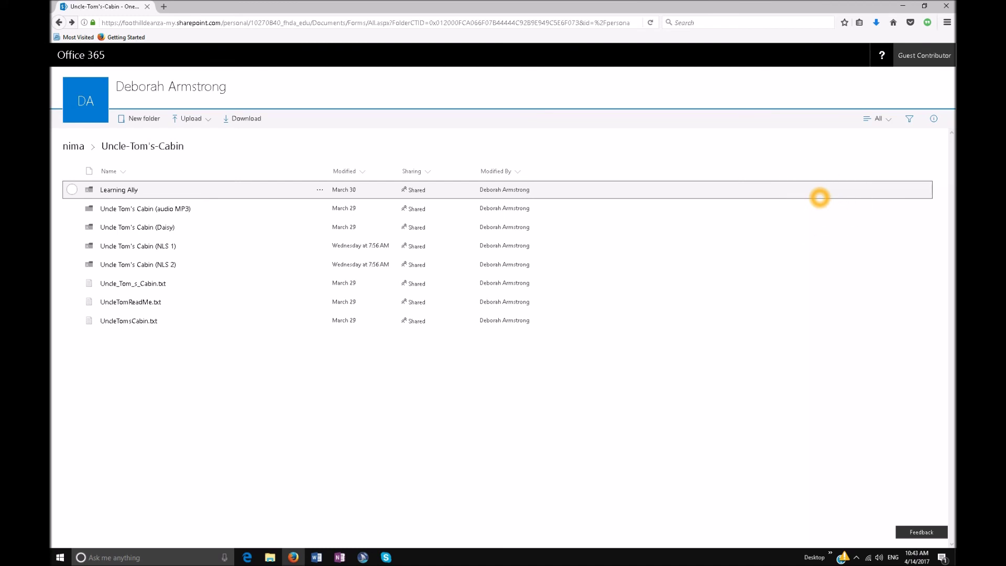
pyautogui.press('Down')
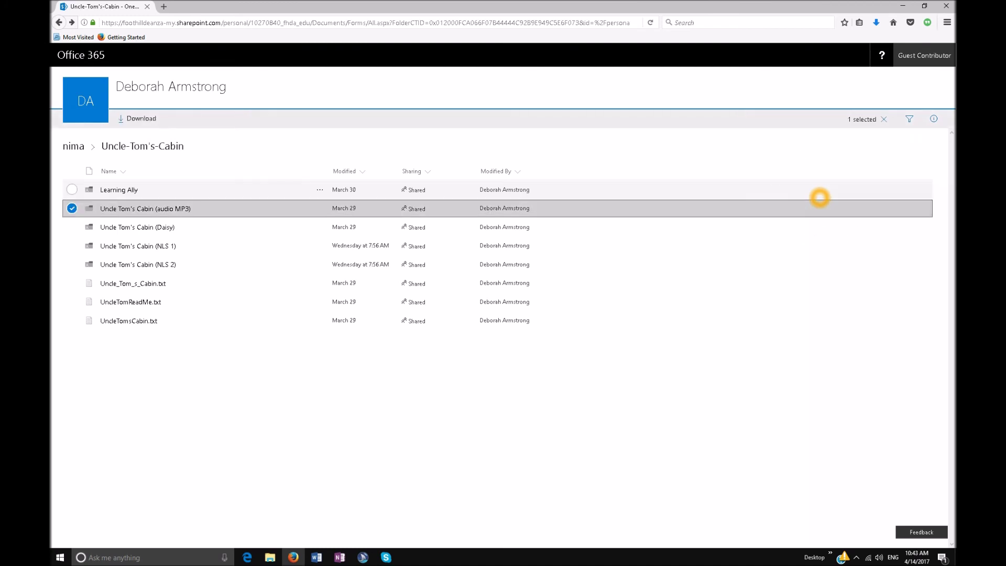
pyautogui.press('Down')
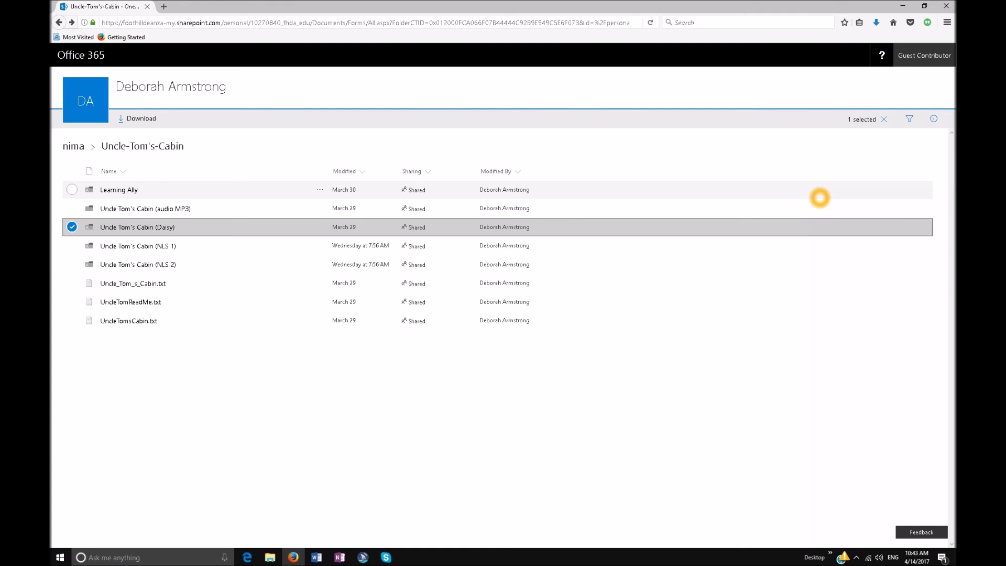
pyautogui.press('Down')
pyautogui.press('Down')
pyautogui.press('Down')
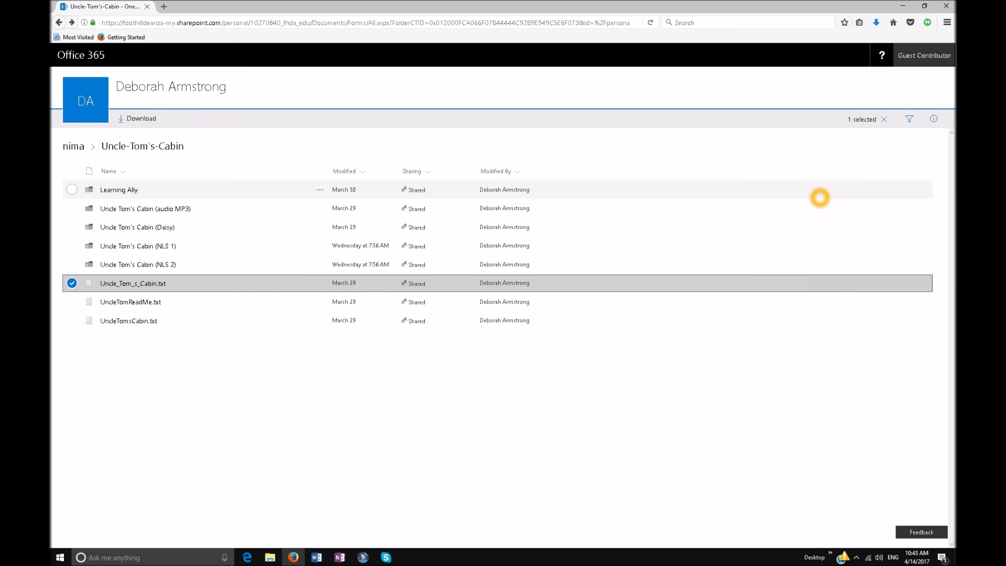
# Download Uncle_Tom_s_Cabin.txt with the option to open it in Notepad
pyautogui.hotkey('shift', 'F10')
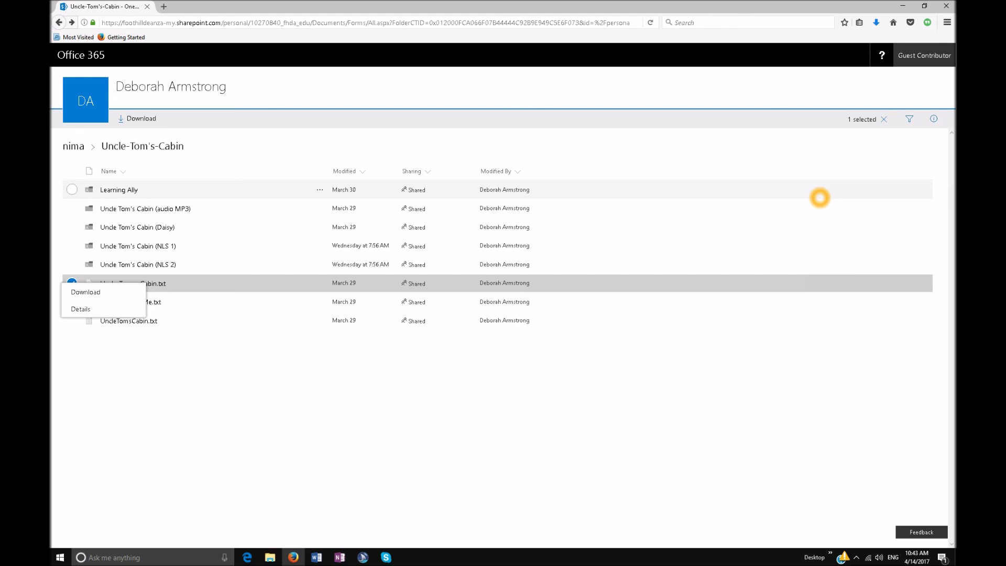
pyautogui.press('Down')
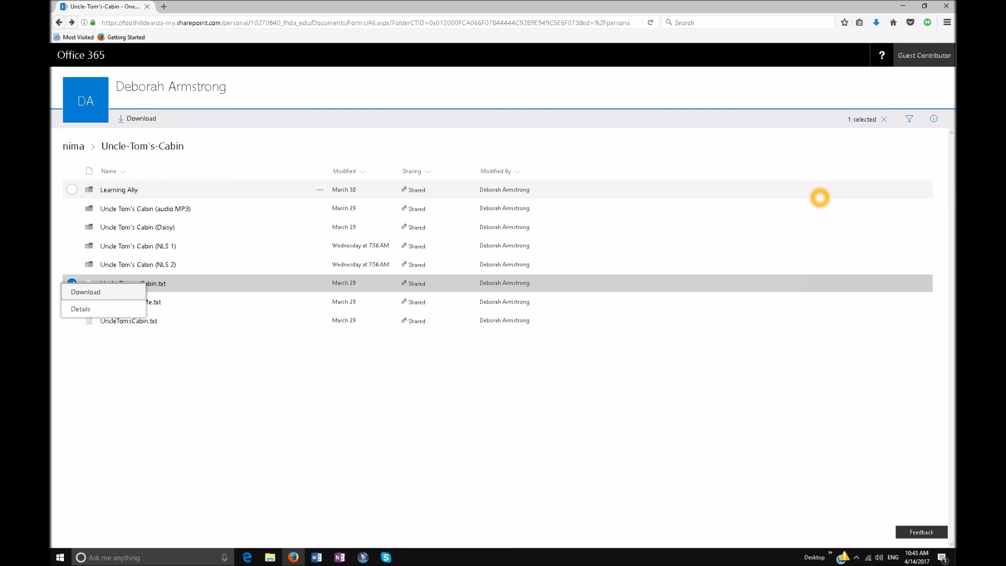
pyautogui.press('Return')
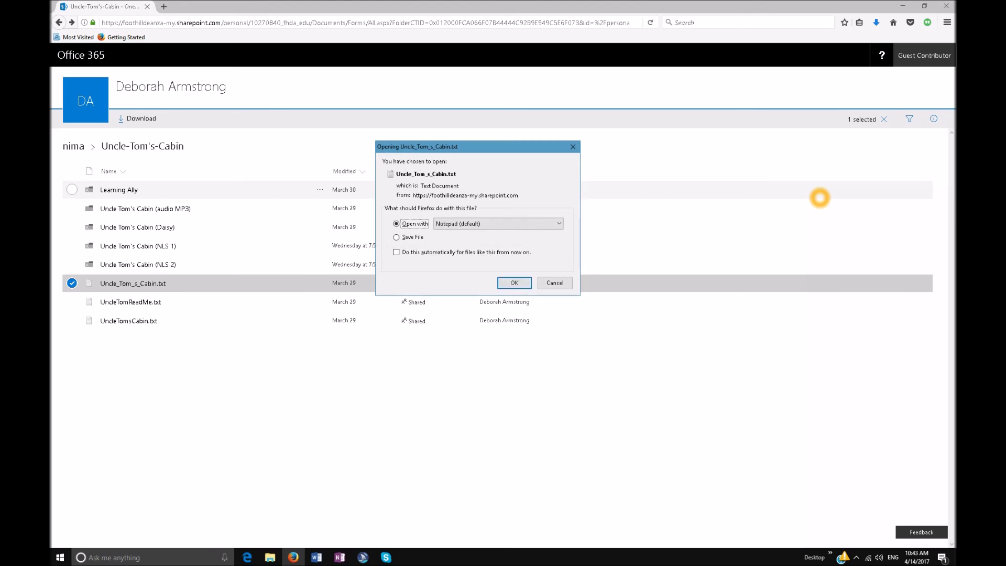
pyautogui.press('ctrl')
pyautogui.press('Tab')
pyautogui.press('Return')
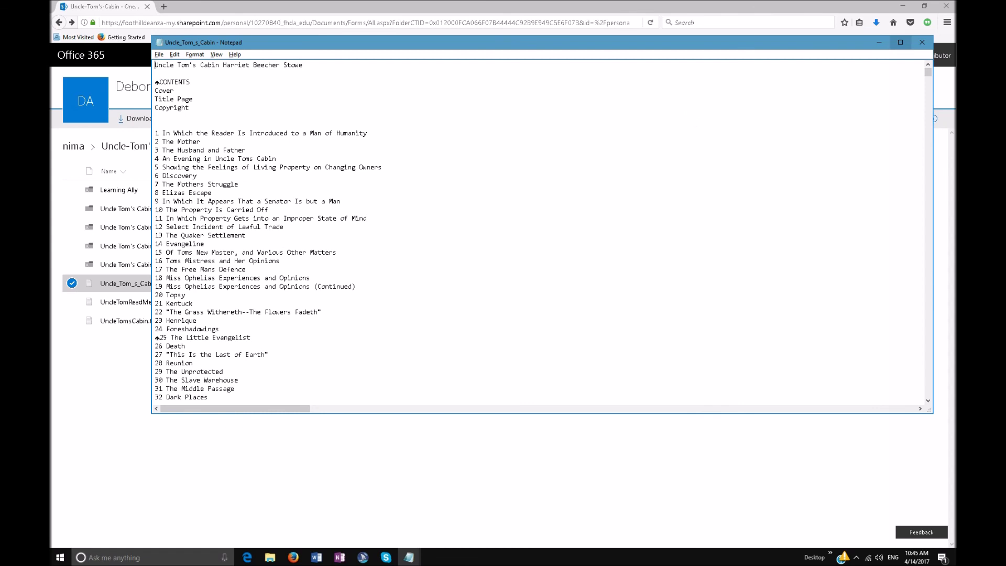
# Maximize the Notepad window to view the book's text, close it and return to the shared folder in Firefox
pyautogui.click(901, 42)
pyautogui.click(748, 444)
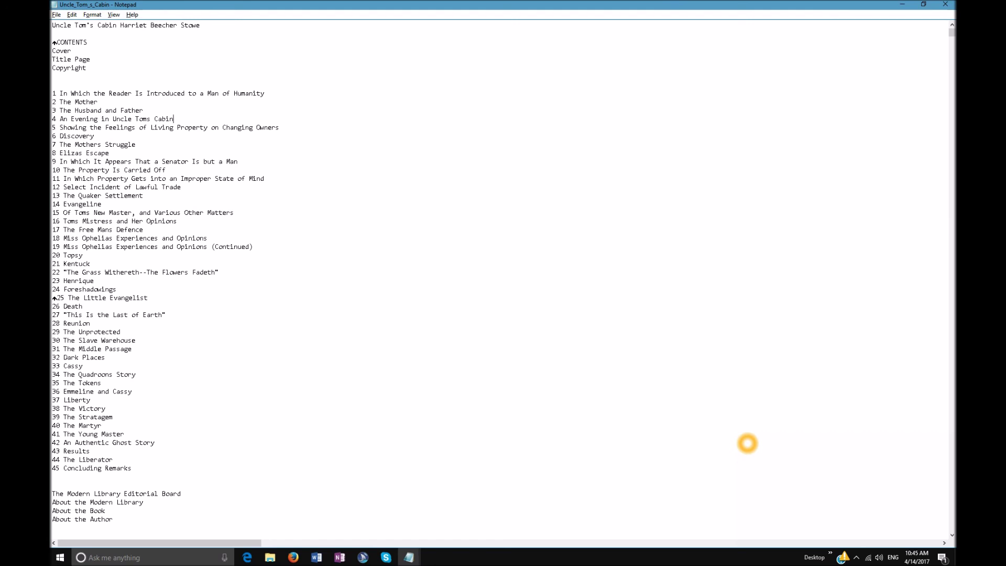
pyautogui.hotkey('alt', 'Tab')
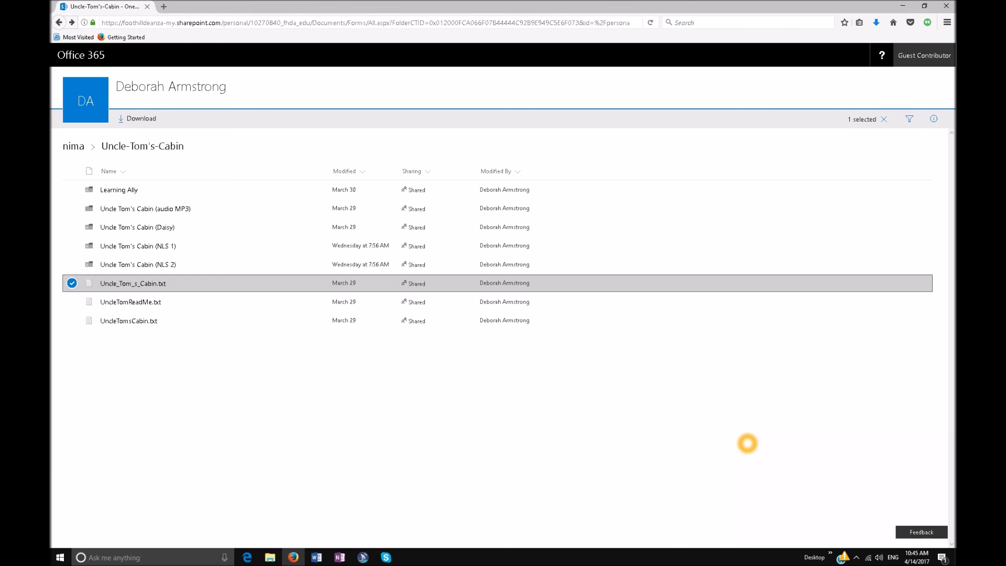
# Go back to the top-level shared folder, open the Religion As Art Form folder and select its Daisy audio subfolder
pyautogui.hotkey('alt', 'Left')
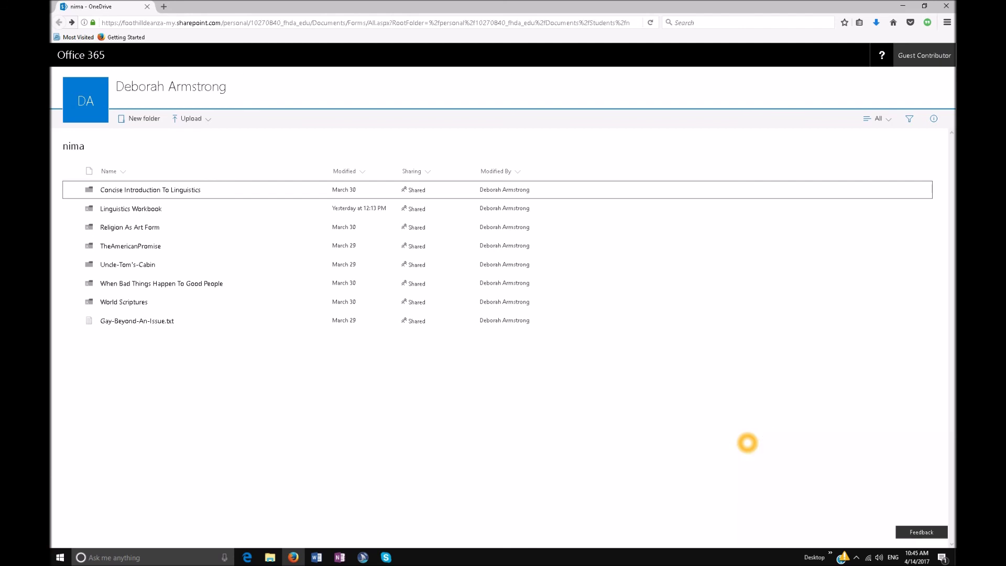
pyautogui.press('Down')
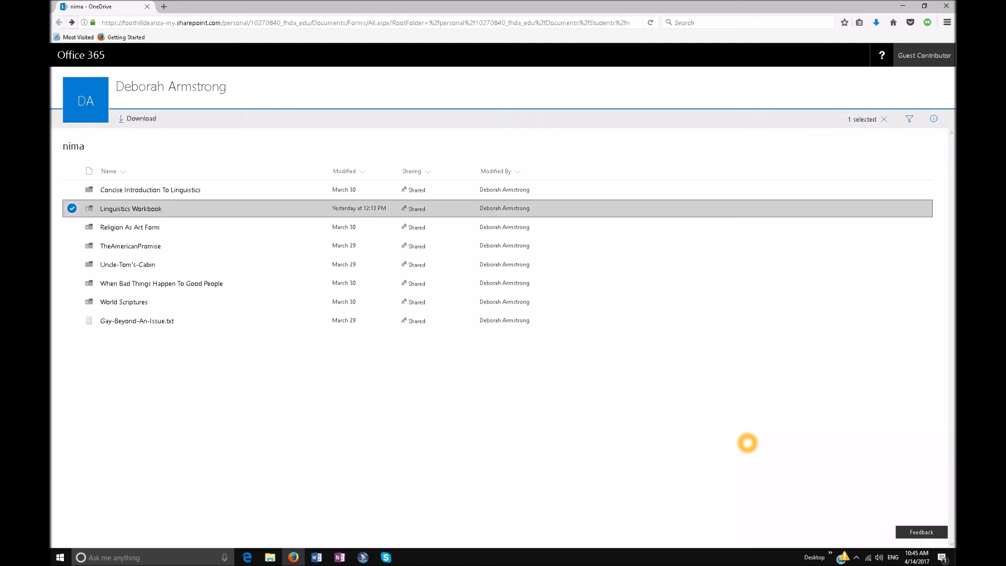
pyautogui.press('Down')
pyautogui.press('Return')
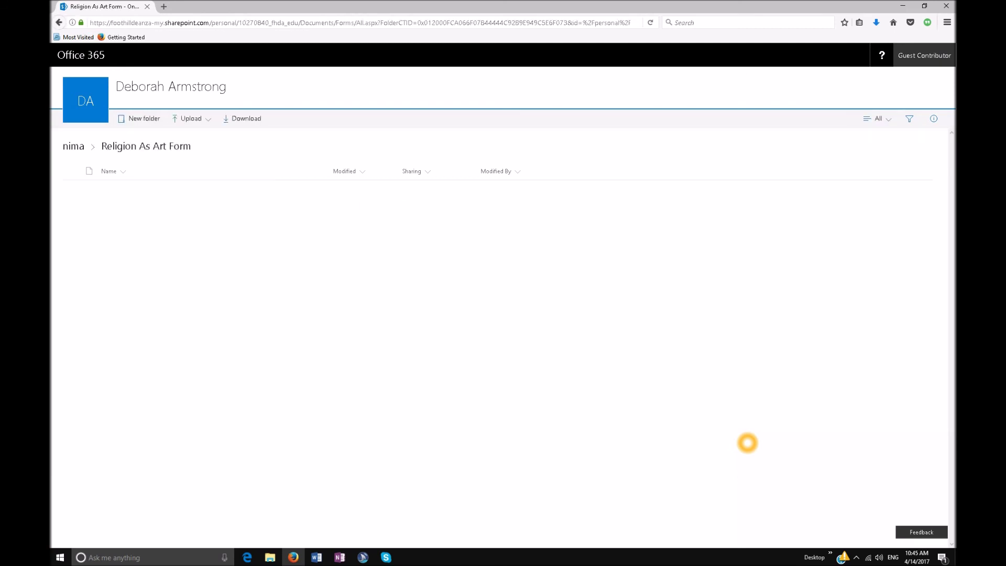
pyautogui.press('space')
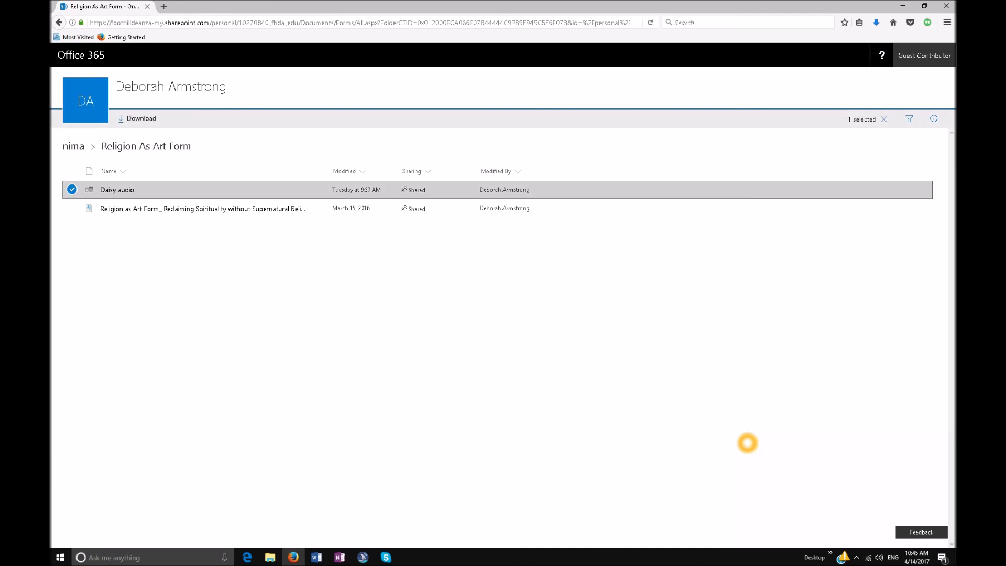